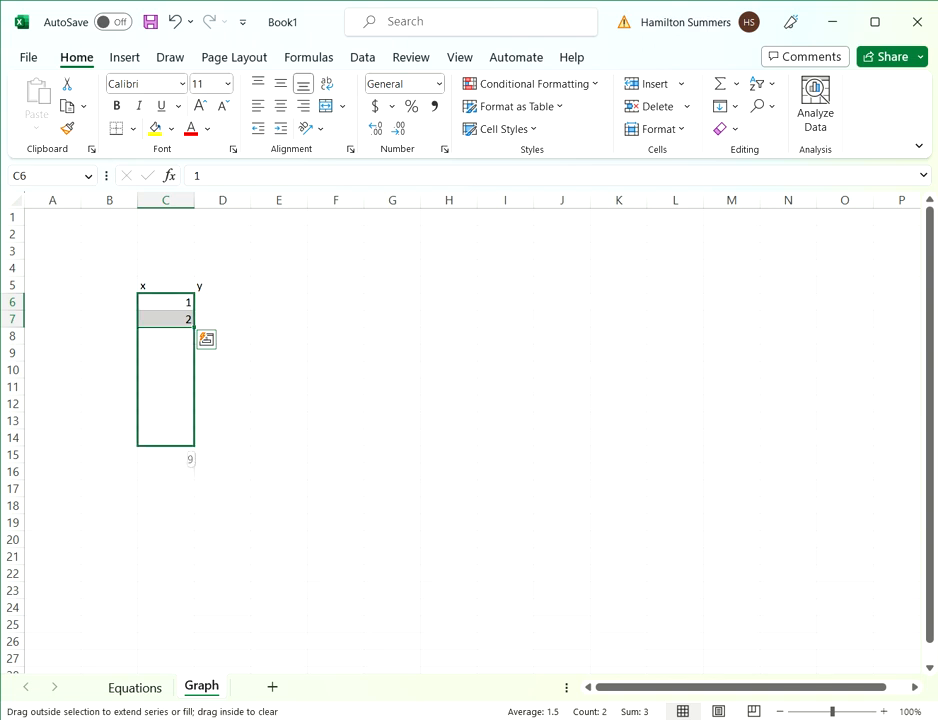
- Enter the labels m and b in F4 and G4, with the values 2 and 4 in F5 and G5
{"action": "left_click", "coordinate": [222, 302]}
{"action": "left_click", "coordinate": [336, 268]}
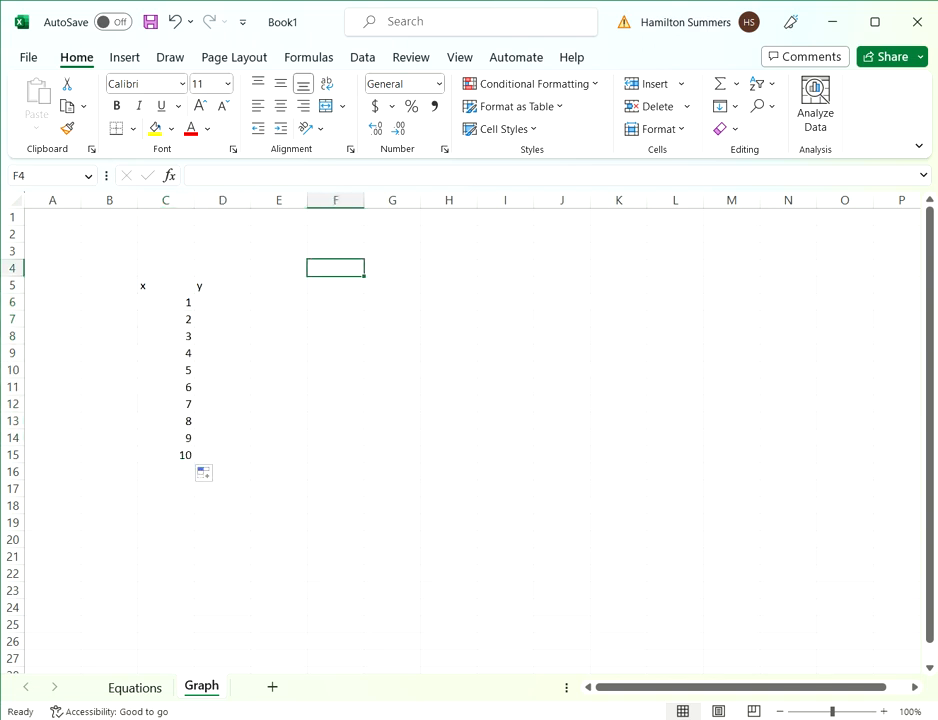
{"action": "type", "text": "m"}
{"action": "key", "text": "Tab"}
{"action": "type", "text": "b"}
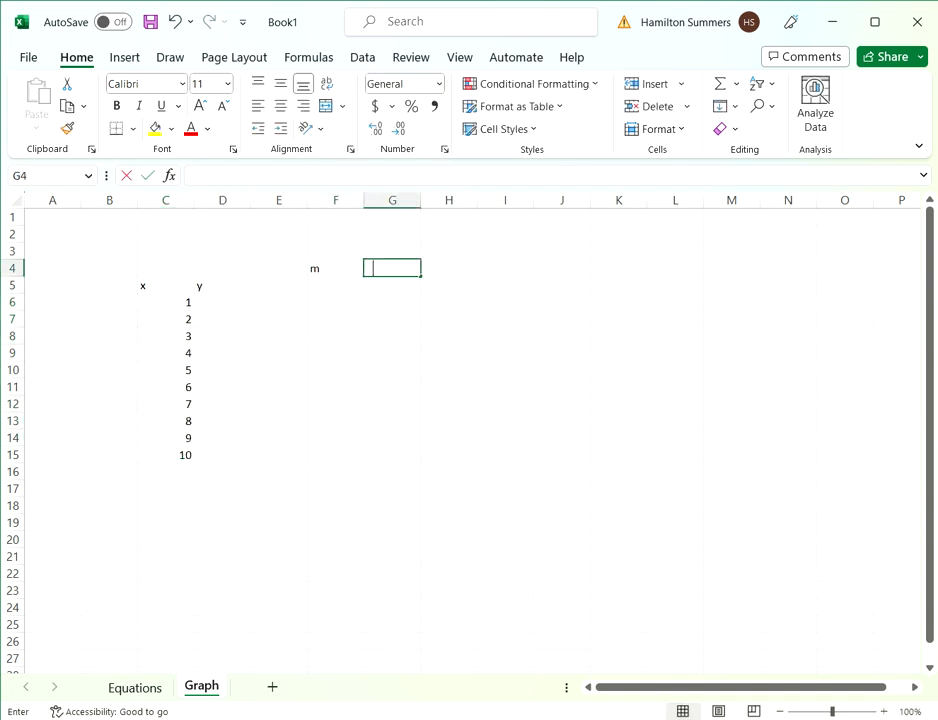
{"action": "key", "text": "Return"}
{"action": "type", "text": "2"}
{"action": "key", "text": "Tab"}
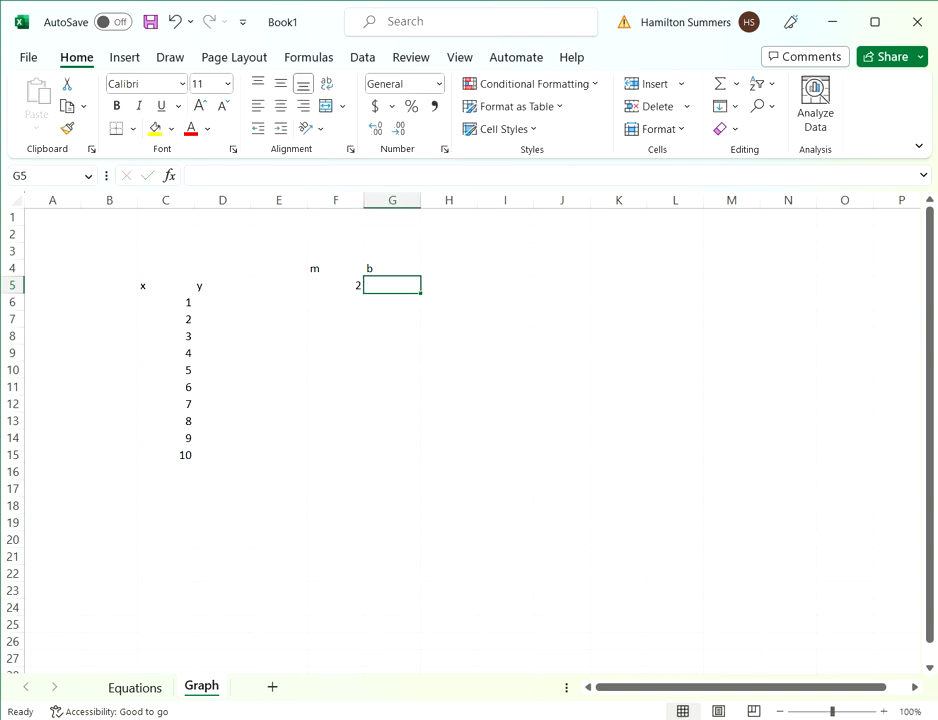
{"action": "type", "text": "4"}
{"action": "left_click", "coordinate": [392, 353]}
- Name cell F5 m and cell G5 b so they can be referenced in formulas
{"action": "left_click", "coordinate": [336, 285]}
{"action": "left_click", "coordinate": [48, 176]}
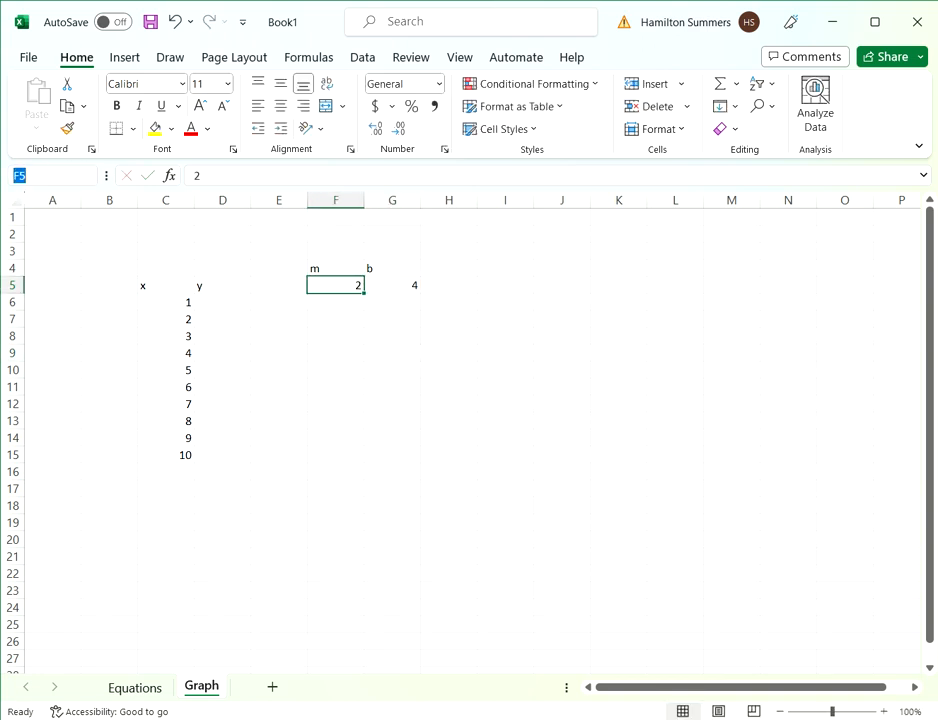
{"action": "type", "text": "m"}
{"action": "key", "text": "Return"}
{"action": "key", "text": "Right"}
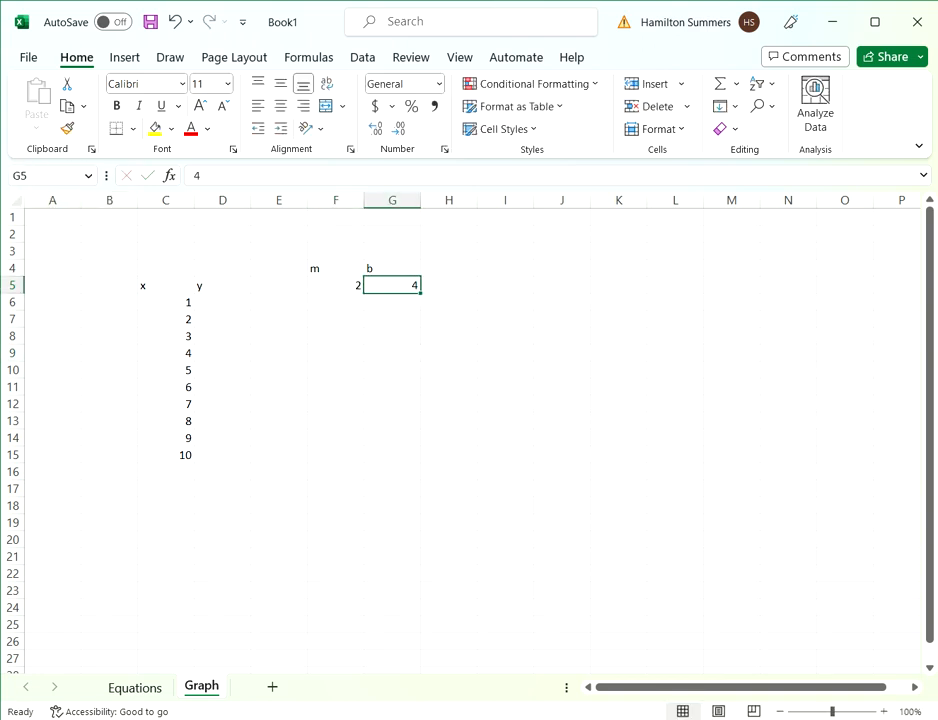
{"action": "left_click", "coordinate": [30, 176]}
{"action": "type", "text": "b"}
- Enter the formula =m*C6+b in D6, the first cell of the y column
{"action": "left_click", "coordinate": [222, 302]}
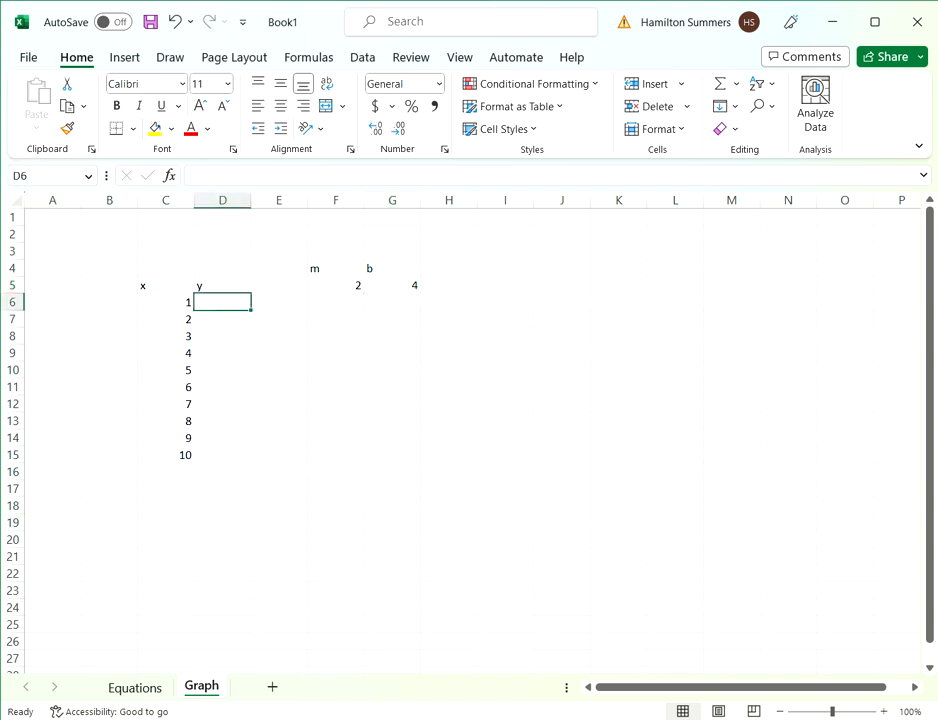
{"action": "type", "text": "="}
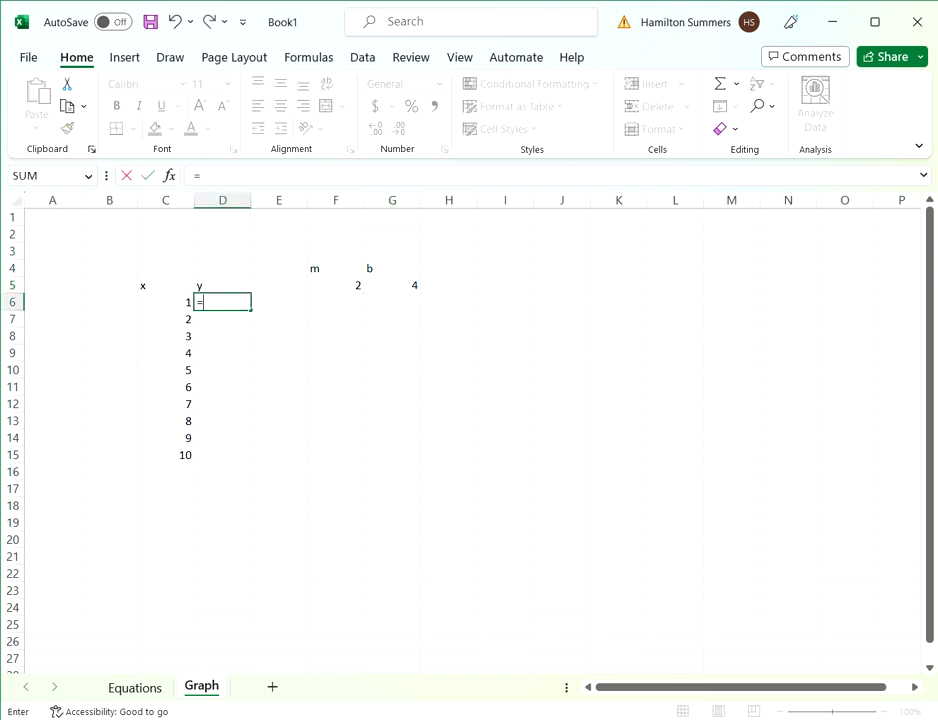
{"action": "type", "text": "m"}
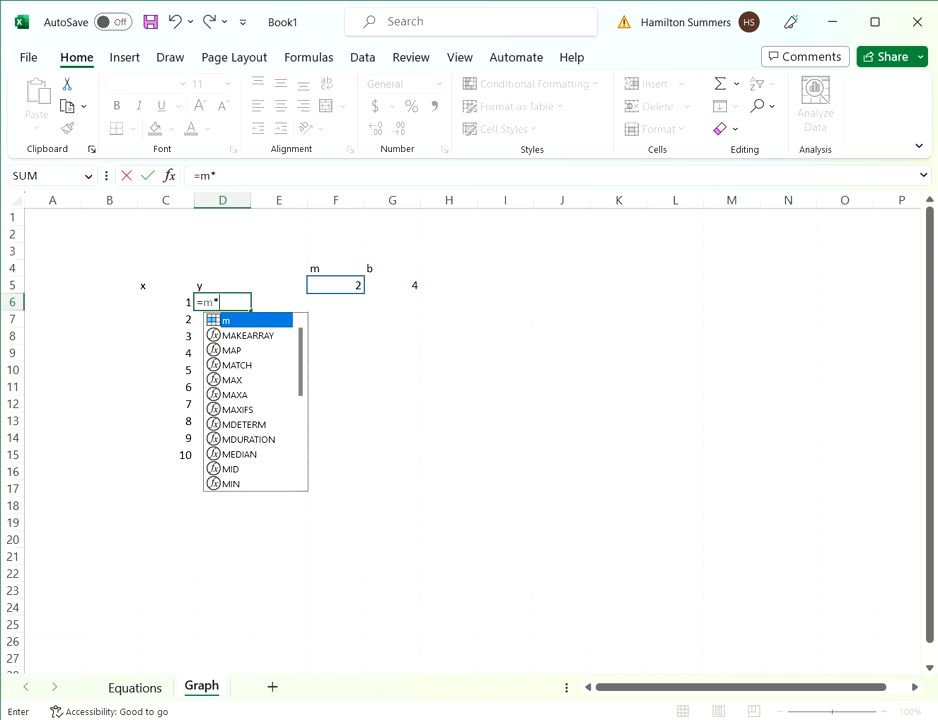
{"action": "type", "text": "*"}
{"action": "left_click", "coordinate": [166, 302]}
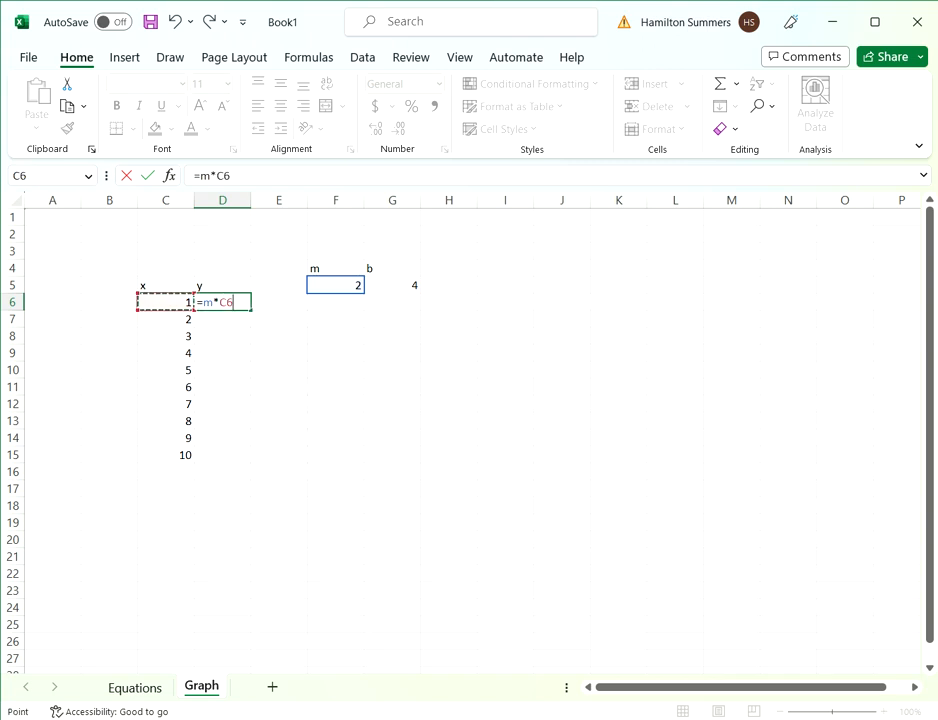
{"action": "left_click", "coordinate": [215, 302]}
{"action": "type", "text": "+b"}
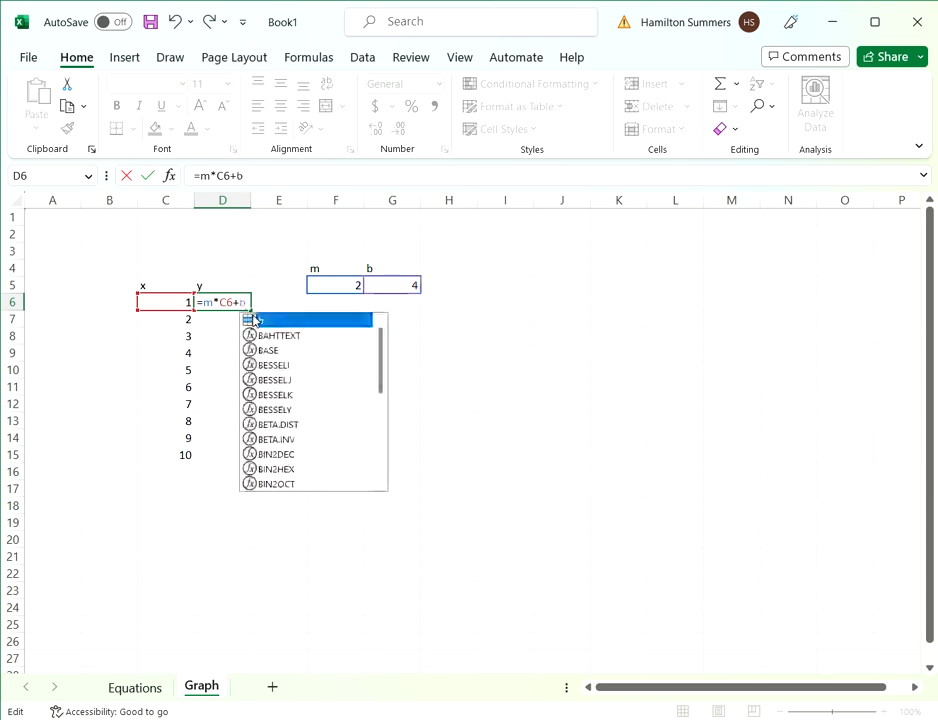
{"action": "key", "text": "Return"}
- Fill the y formula from D6 down to D15 and inspect the copied formula in D10
{"action": "left_click", "coordinate": [222, 302]}
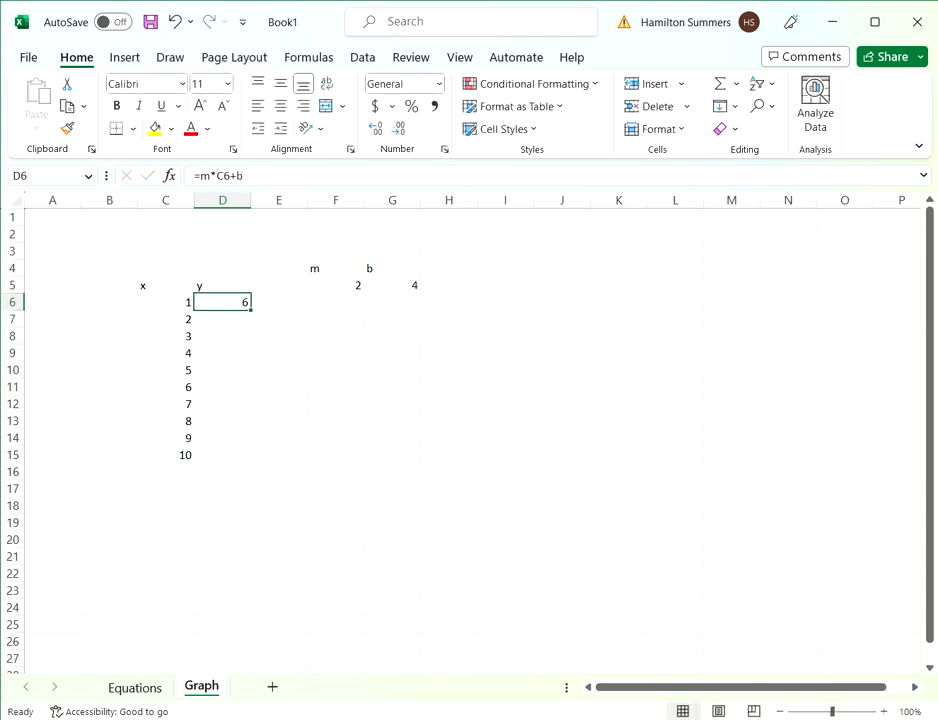
{"action": "left_click_drag", "start_coordinate": [251, 310], "coordinate": [250, 462]}
{"action": "left_click", "coordinate": [232, 455]}
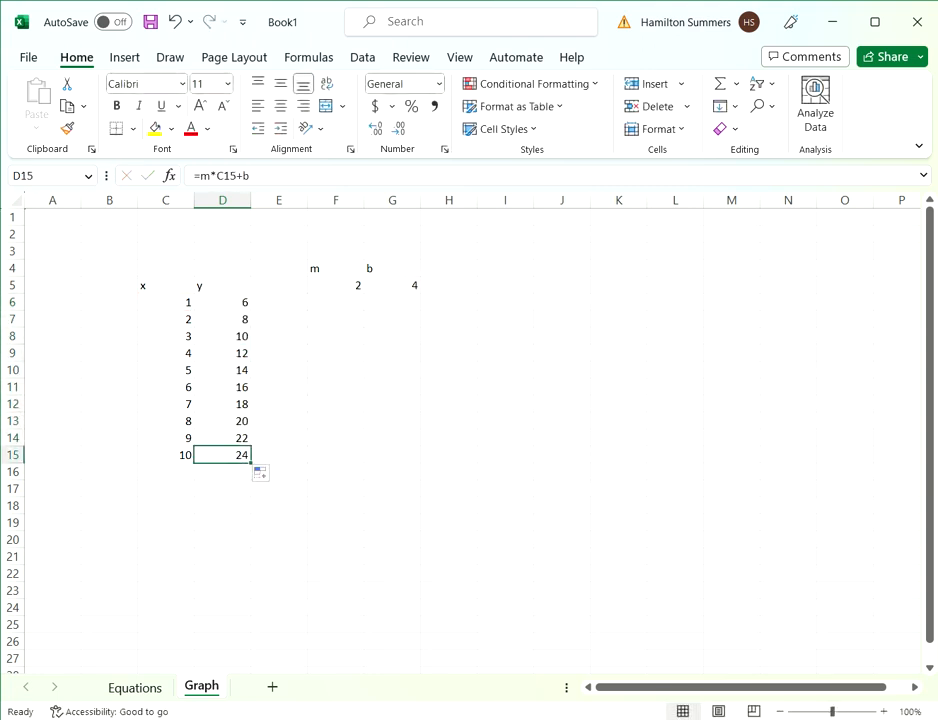
{"action": "double_click", "coordinate": [233, 370]}
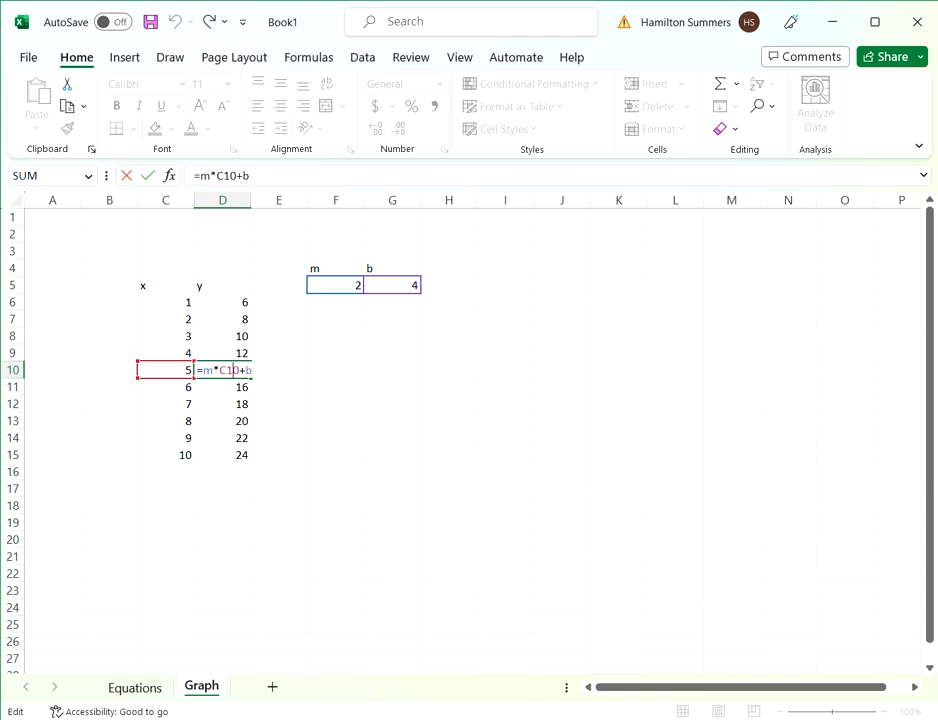
{"action": "left_click", "coordinate": [230, 370]}
{"action": "left_click", "coordinate": [336, 285]}
{"action": "left_click", "coordinate": [392, 353]}
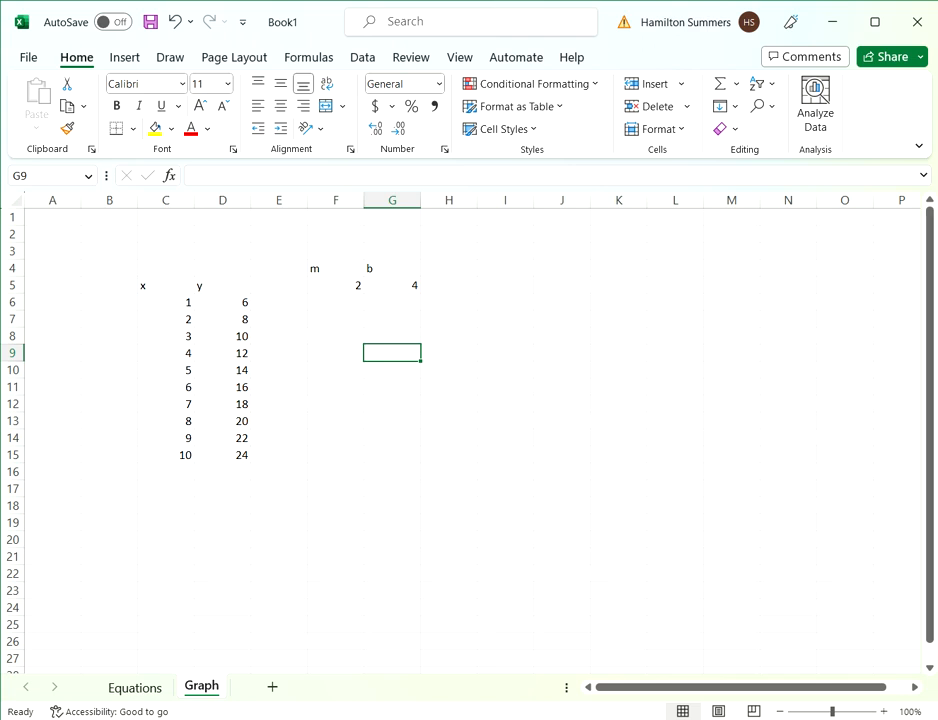
- Insert a scatter chart of the x and y data in C5:D15 and move it farther from the data table
{"action": "left_click_drag", "start_coordinate": [155, 286], "coordinate": [230, 455]}
{"action": "left_click", "coordinate": [125, 58]}
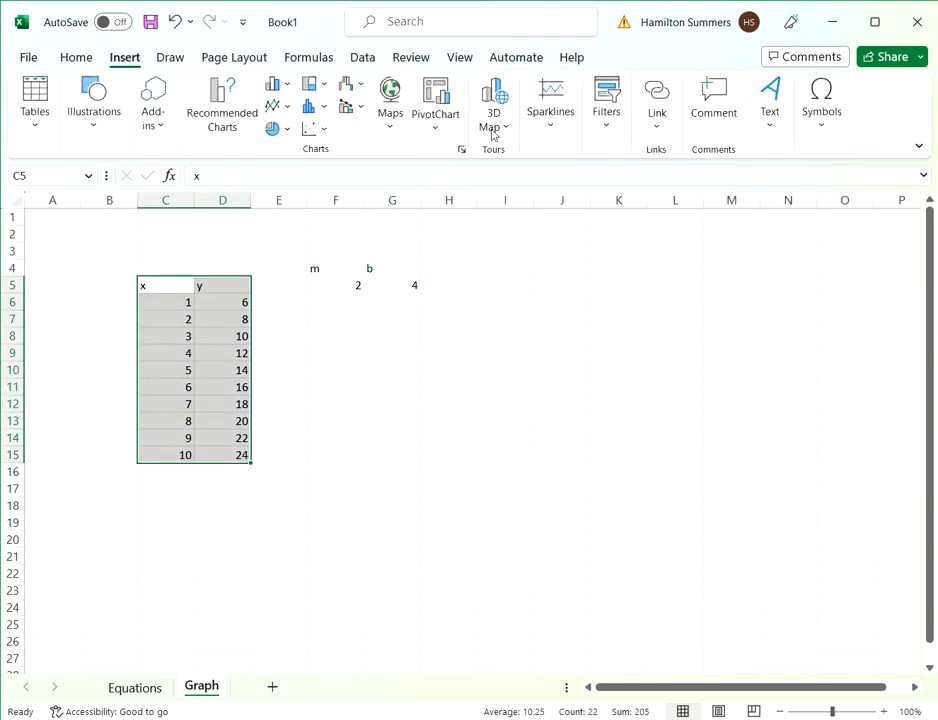
{"action": "left_click", "coordinate": [311, 128]}
{"action": "left_click", "coordinate": [325, 190]}
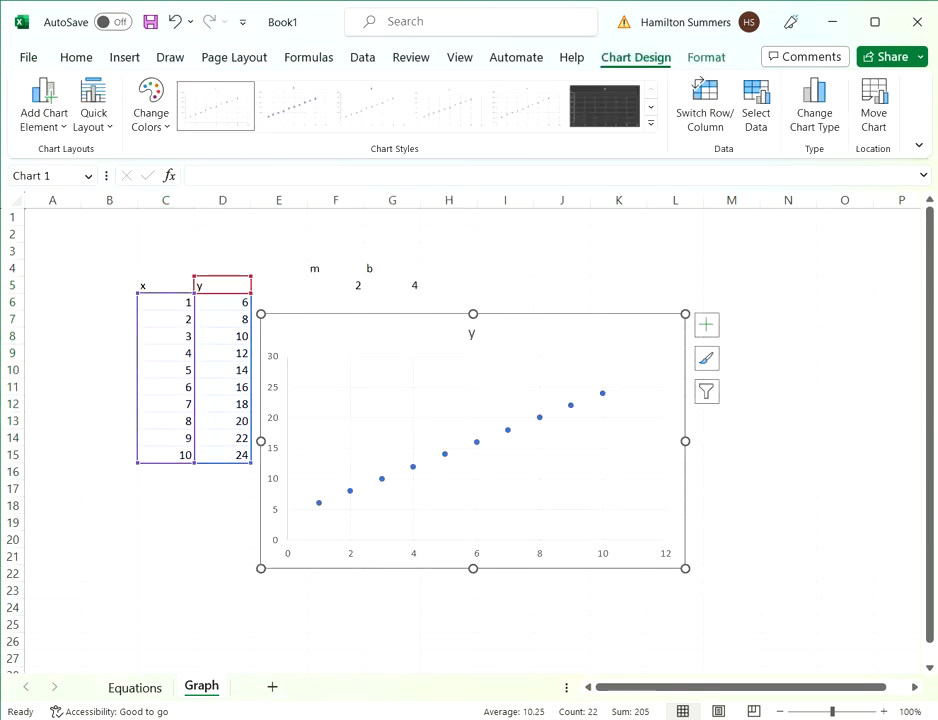
{"action": "left_click_drag", "start_coordinate": [380, 333], "coordinate": [524, 333]}
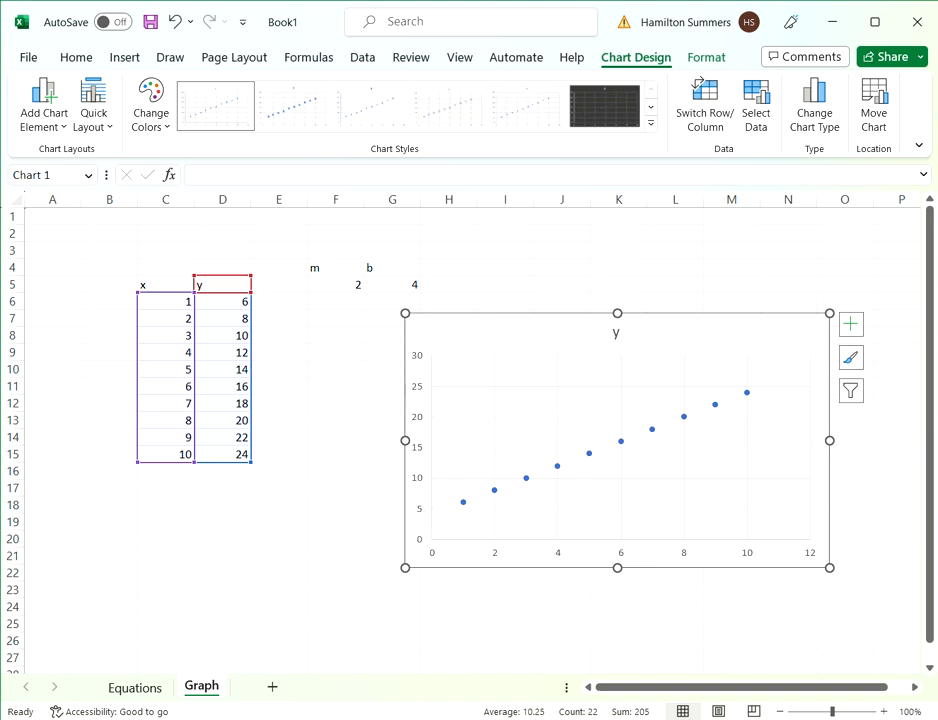
- Review the chart's x and y data columns and delete the scatter chart
{"action": "left_click", "coordinate": [110, 285]}
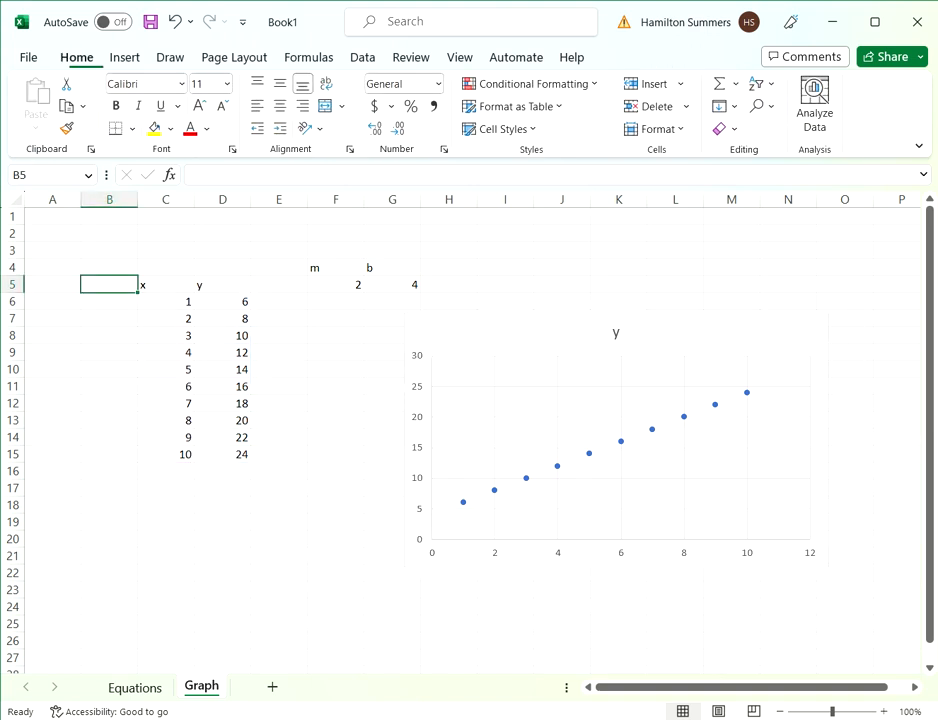
{"action": "left_click_drag", "start_coordinate": [166, 285], "coordinate": [166, 455]}
{"action": "left_click", "coordinate": [222, 285]}
{"action": "left_click_drag", "start_coordinate": [166, 285], "coordinate": [166, 472]}
{"action": "left_click_drag", "start_coordinate": [222, 285], "coordinate": [222, 455]}
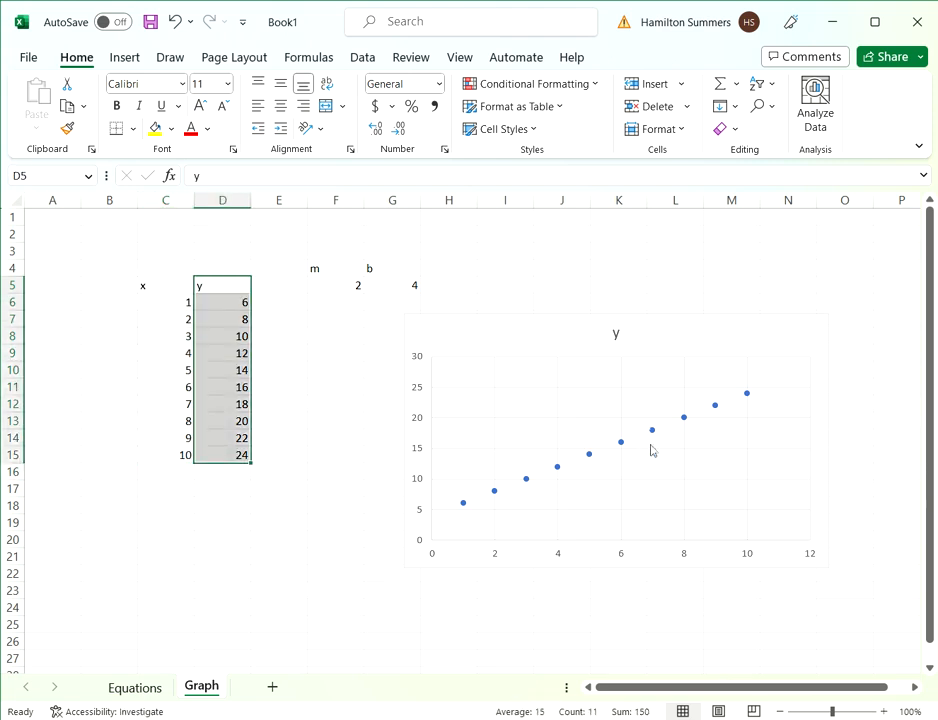
{"action": "left_click", "coordinate": [520, 336]}
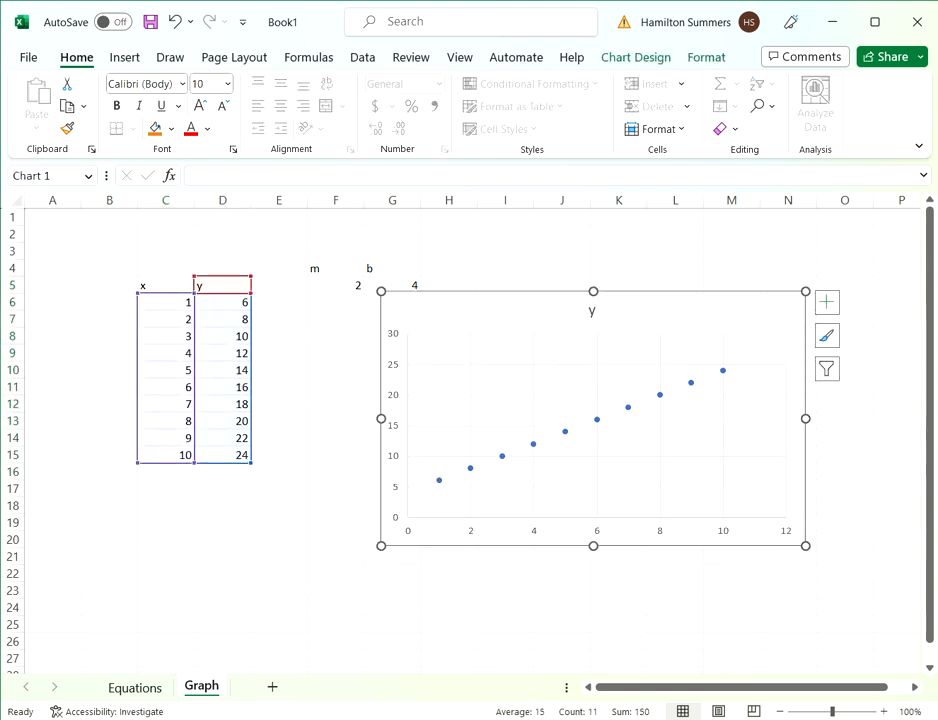
{"action": "key", "text": "Delete"}
{"action": "left_click", "coordinate": [335, 353]}
{"action": "left_click_drag", "start_coordinate": [166, 285], "coordinate": [222, 472]}
{"action": "left_click", "coordinate": [335, 506]}
{"action": "left_click", "coordinate": [222, 285]}
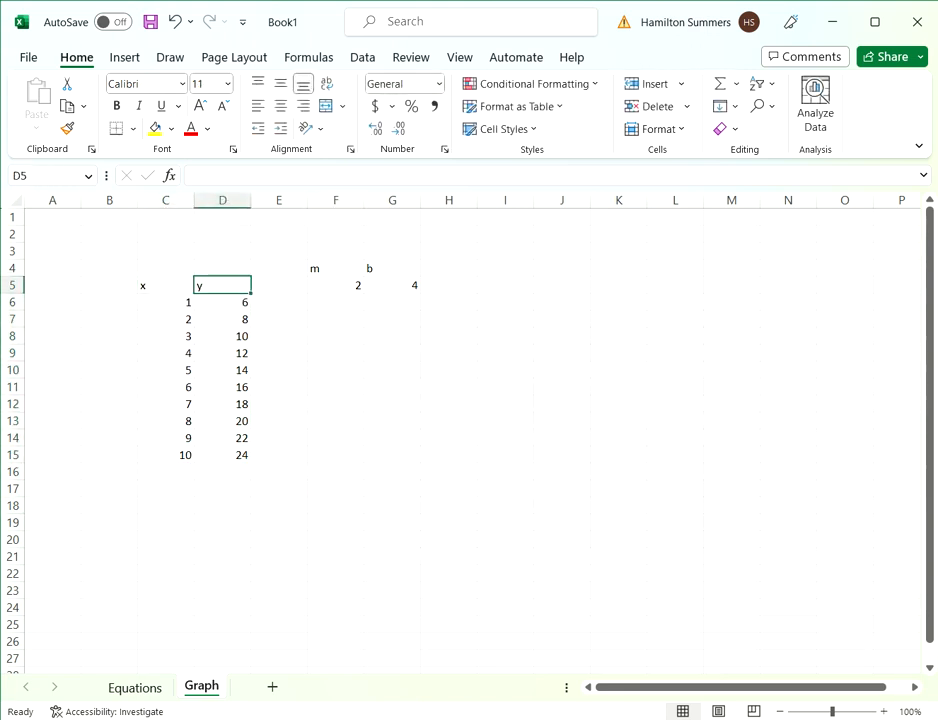
- Add the header y2 in E5 and change the header in D5 to y1
{"action": "left_click", "coordinate": [279, 285]}
{"action": "type", "text": "y2"}
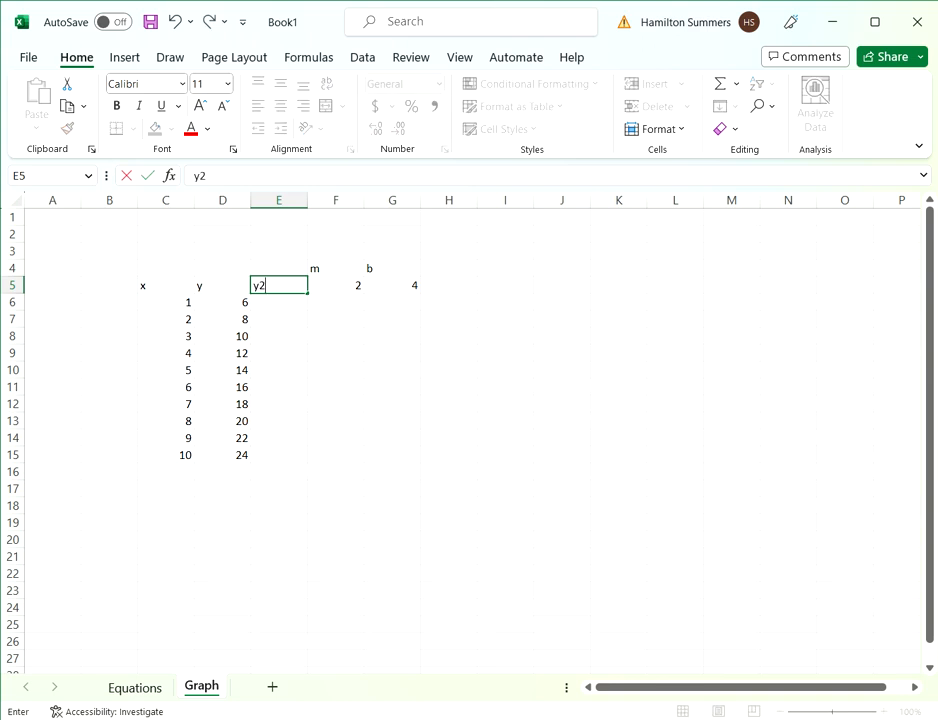
{"action": "double_click", "coordinate": [222, 285]}
{"action": "type", "text": "1"}
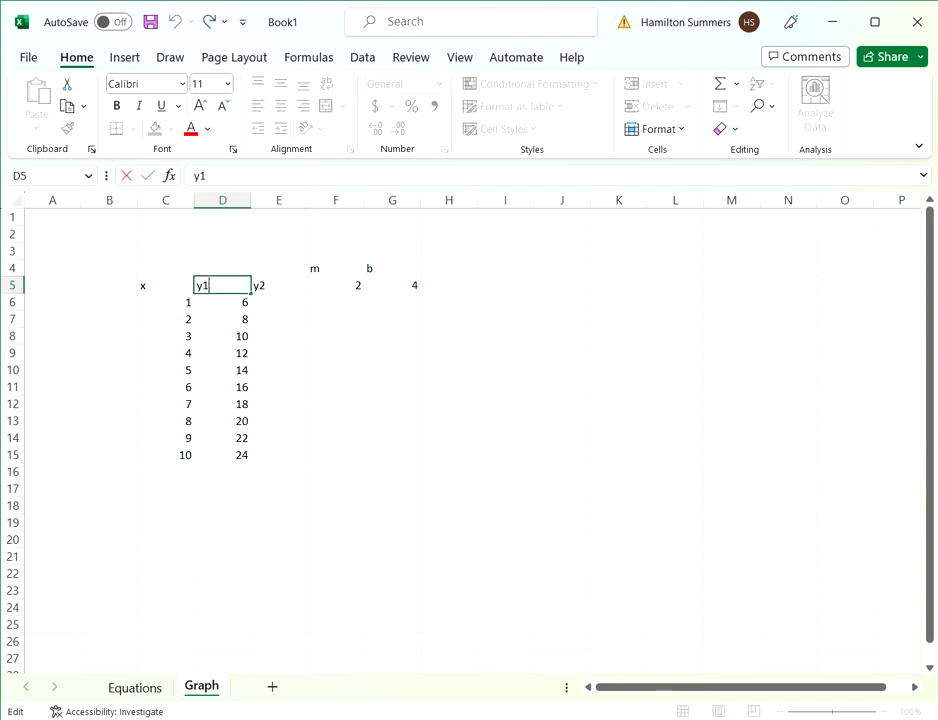
{"action": "left_click", "coordinate": [279, 319]}
- Enter the formula =3*C6+6 in E6, the first cell of the y2 column
{"action": "left_click", "coordinate": [279, 302]}
{"action": "type", "text": "="}
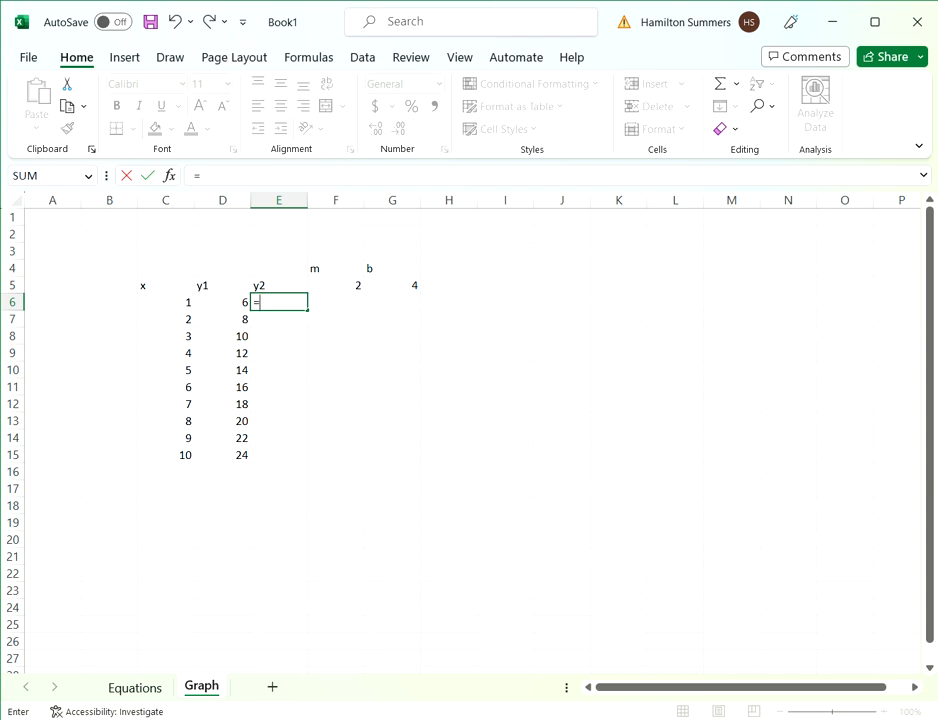
{"action": "type", "text": "3*"}
{"action": "left_click", "coordinate": [166, 302]}
{"action": "type", "text": "+6"}
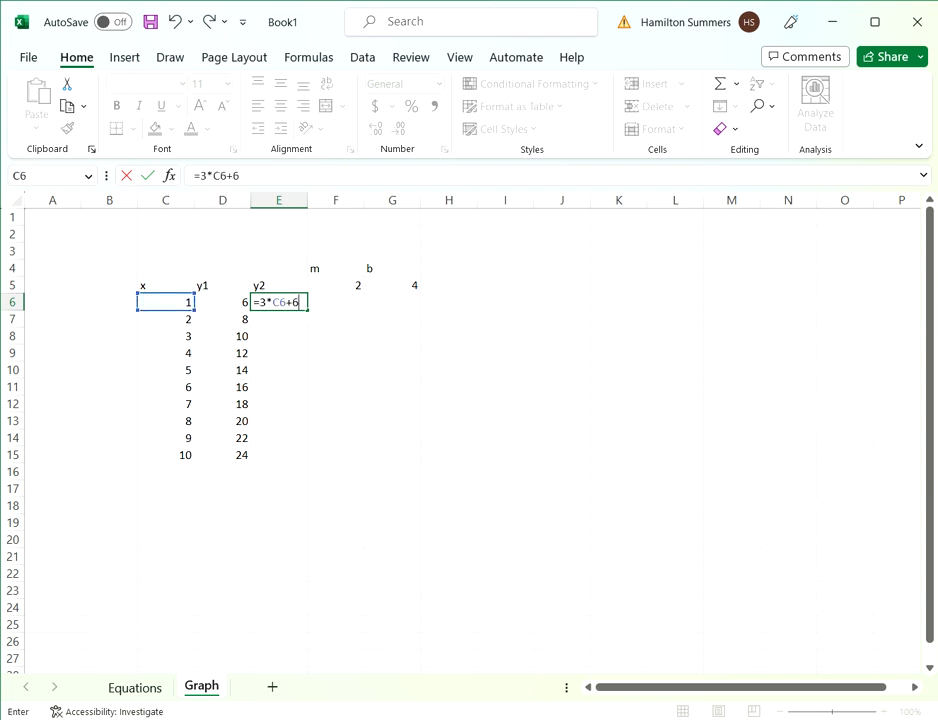
{"action": "key", "text": "Return"}
- Fill the y2 formula from E6 down to E15
{"action": "left_click", "coordinate": [279, 302]}
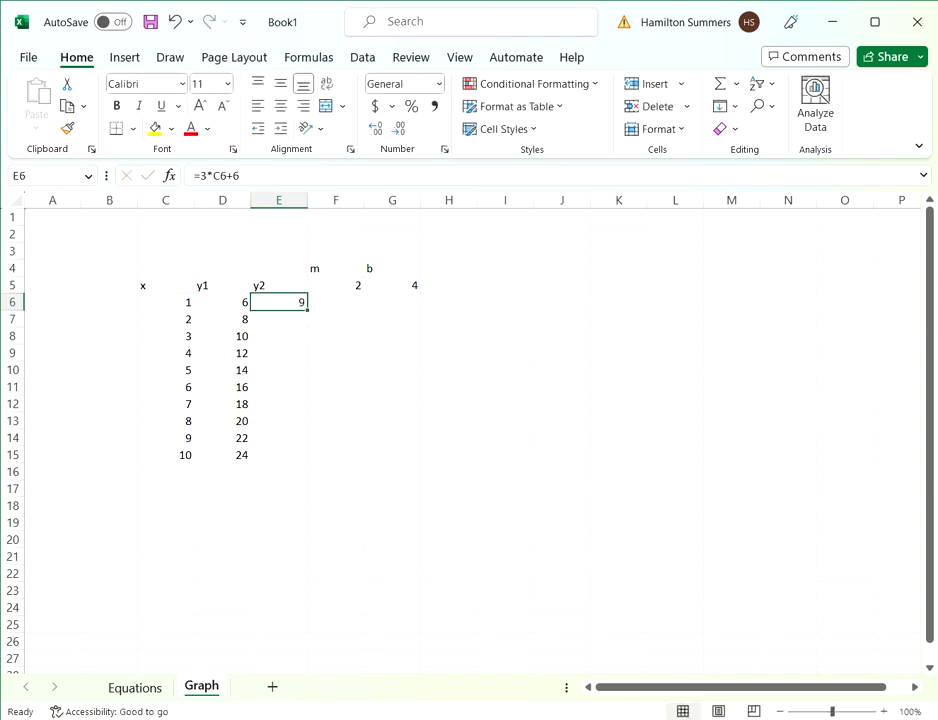
{"action": "left_click_drag", "start_coordinate": [307, 310], "coordinate": [300, 455]}
{"action": "left_click", "coordinate": [392, 454]}
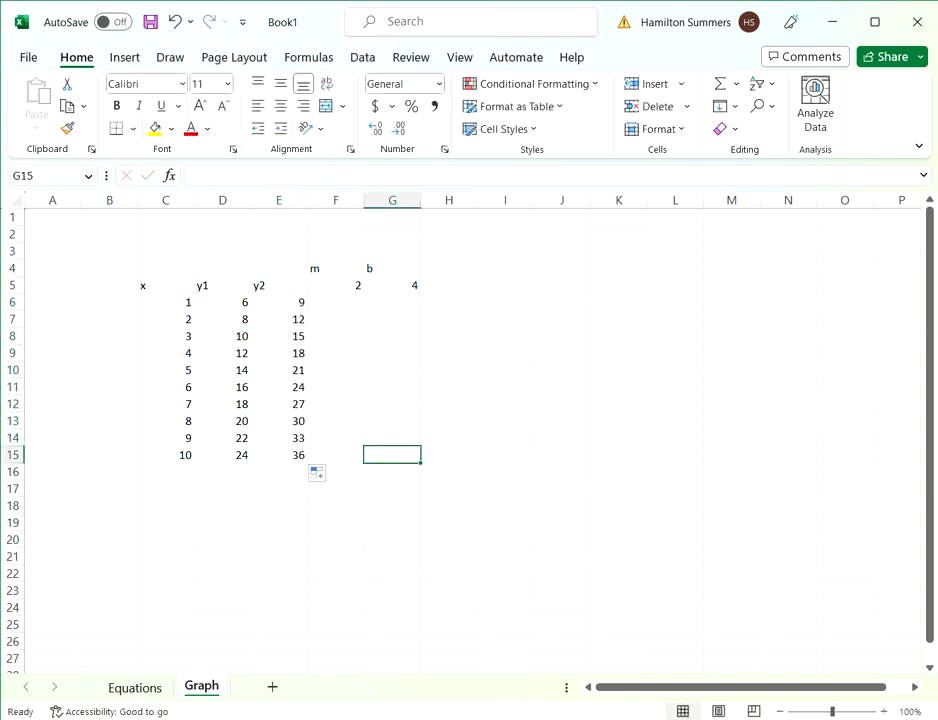
- Move the m and b labels and values from F4:G5 to G2:H3
{"action": "left_click_drag", "start_coordinate": [335, 268], "coordinate": [392, 285]}
{"action": "key", "text": "ctrl+c"}
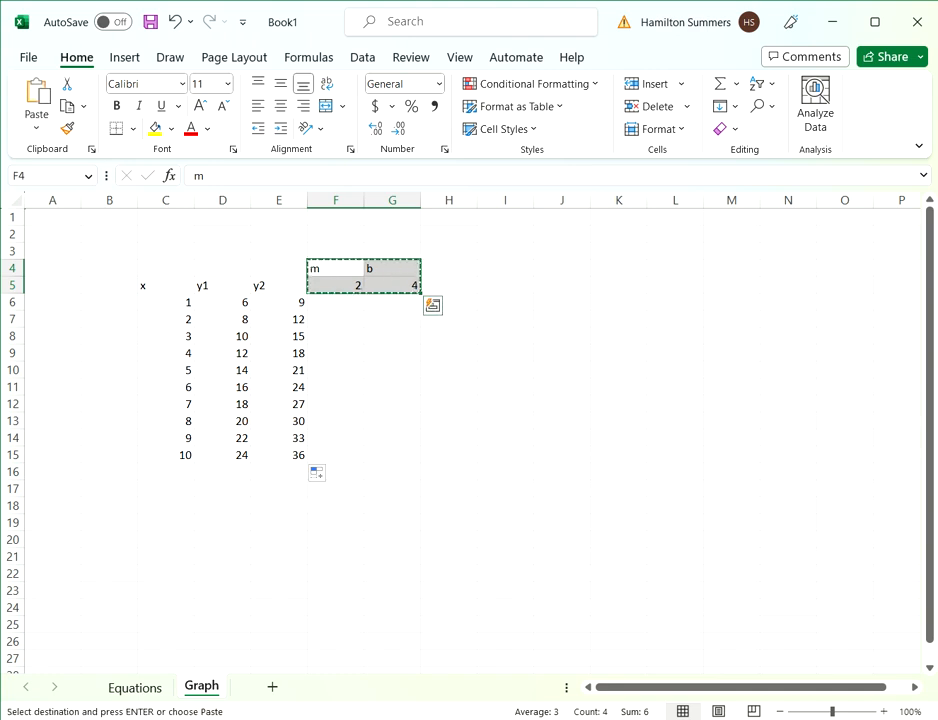
{"action": "left_click", "coordinate": [398, 234]}
{"action": "key", "text": "ctrl+v"}
{"action": "left_click", "coordinate": [394, 336]}
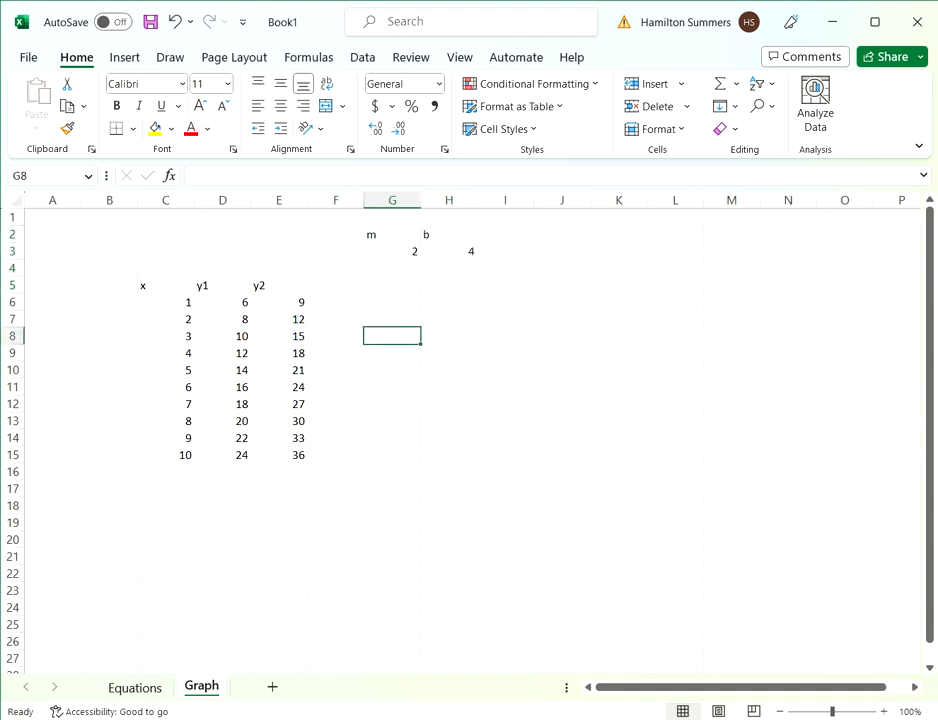
- Insert an empty scatter chart and place it beside the data table, below the m and b values
{"action": "left_click", "coordinate": [124, 57]}
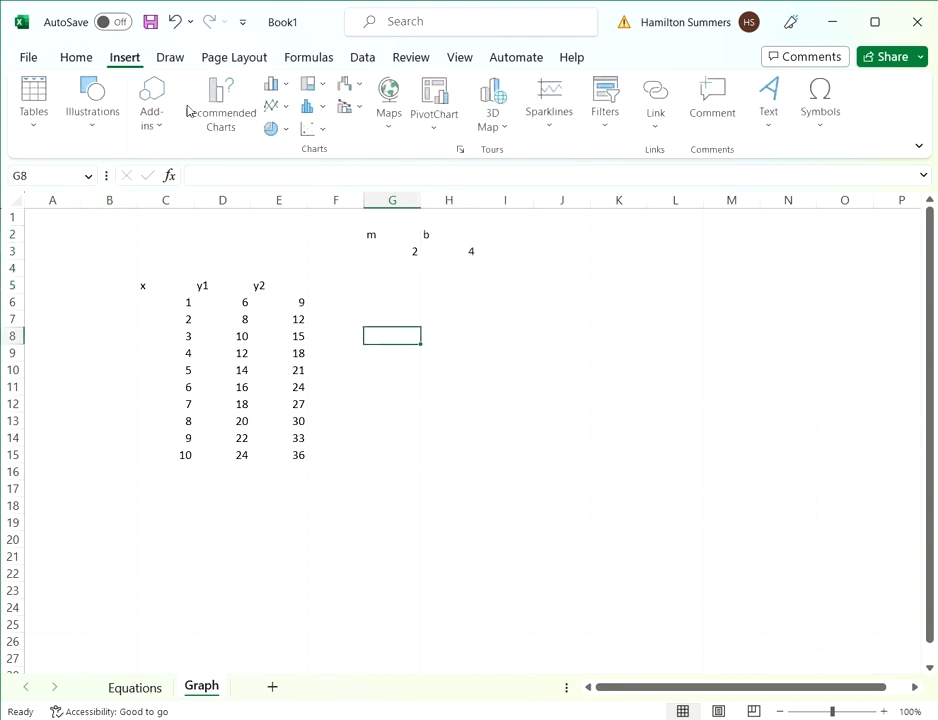
{"action": "left_click", "coordinate": [310, 128]}
{"action": "left_click", "coordinate": [325, 188]}
{"action": "left_click_drag", "start_coordinate": [686, 348], "coordinate": [782, 358]}
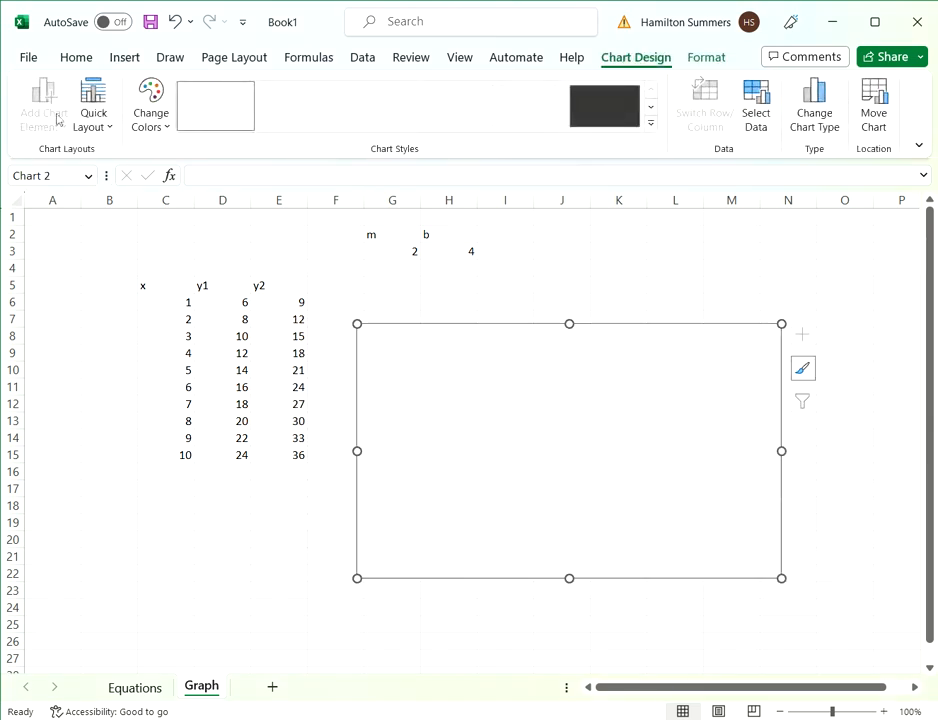
- Add a data series named y1 to the empty chart, with X values from C6:C15 and Y values from D6:D15
{"action": "left_click", "coordinate": [757, 100]}
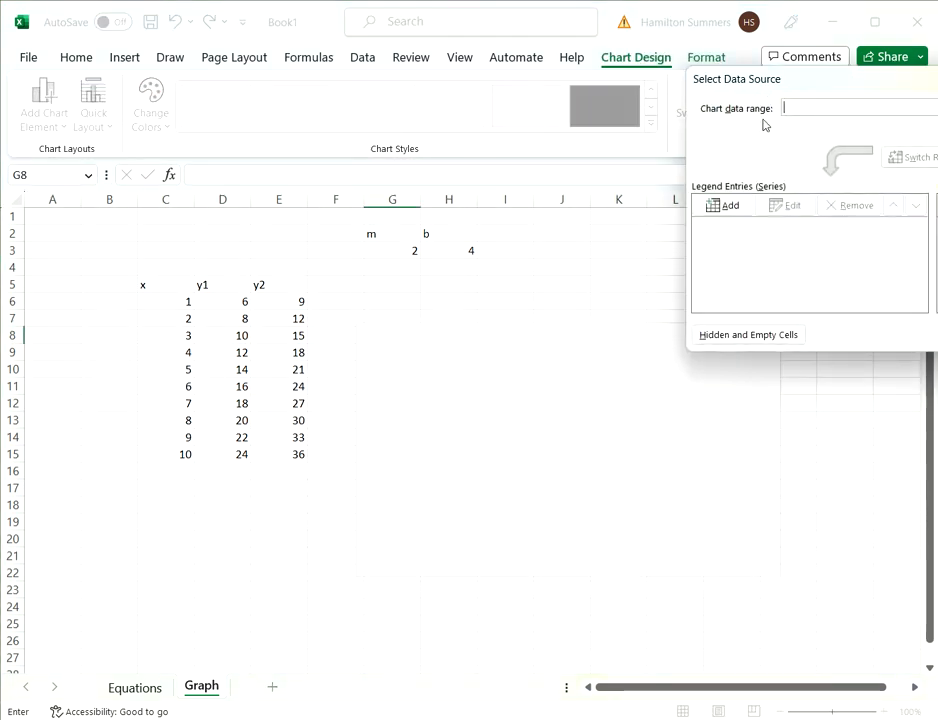
{"action": "left_click", "coordinate": [730, 204]}
{"action": "left_click", "coordinate": [800, 197]}
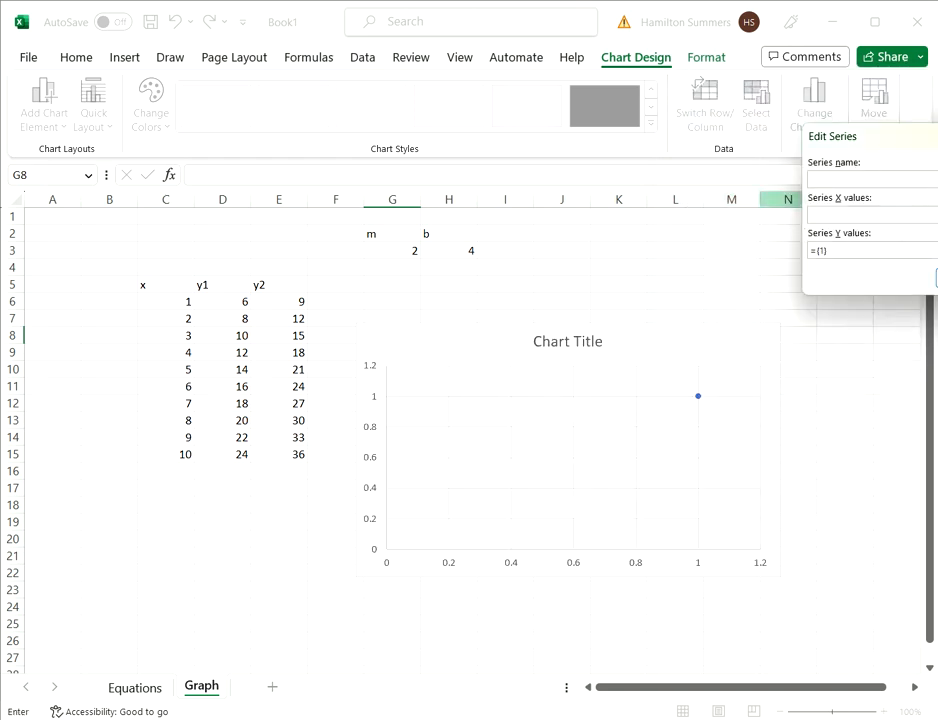
{"action": "type", "text": "y1"}
{"action": "left_click", "coordinate": [936, 215]}
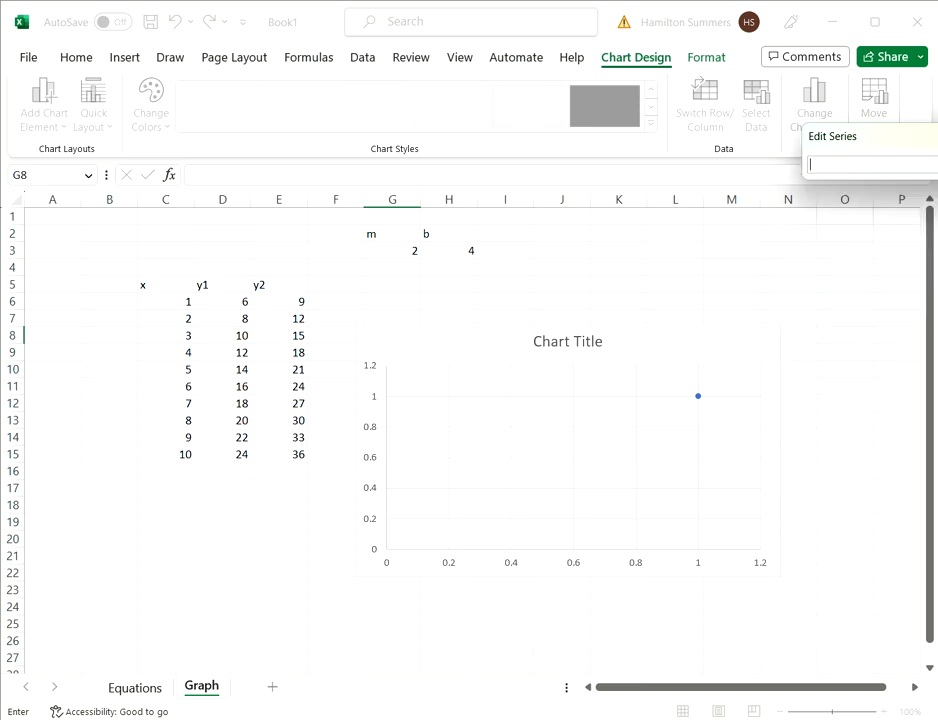
{"action": "left_click_drag", "start_coordinate": [168, 302], "coordinate": [180, 456]}
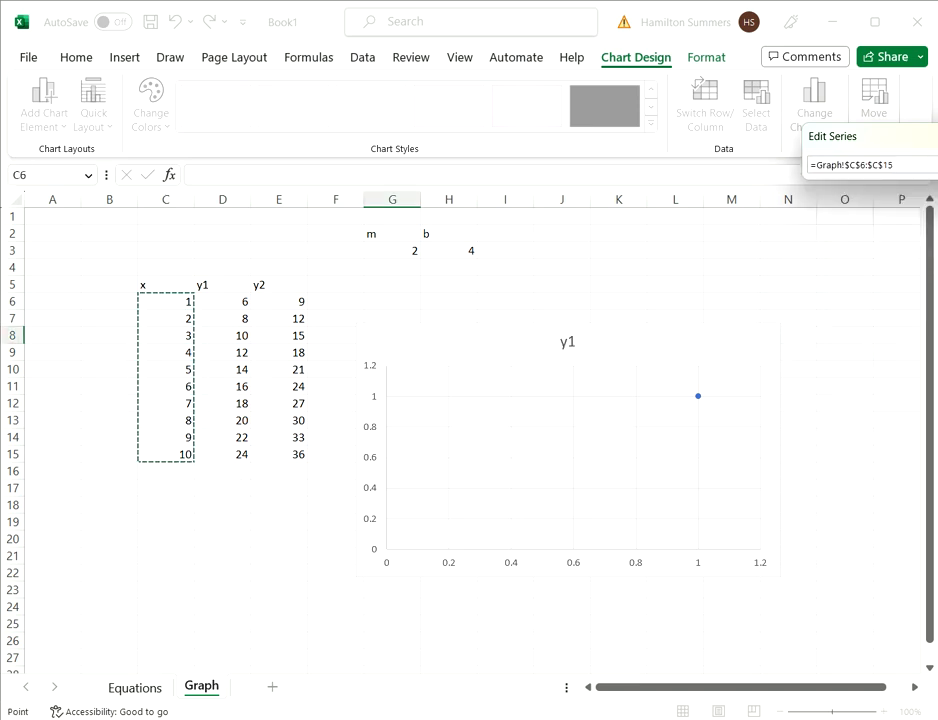
{"action": "left_click", "coordinate": [936, 165]}
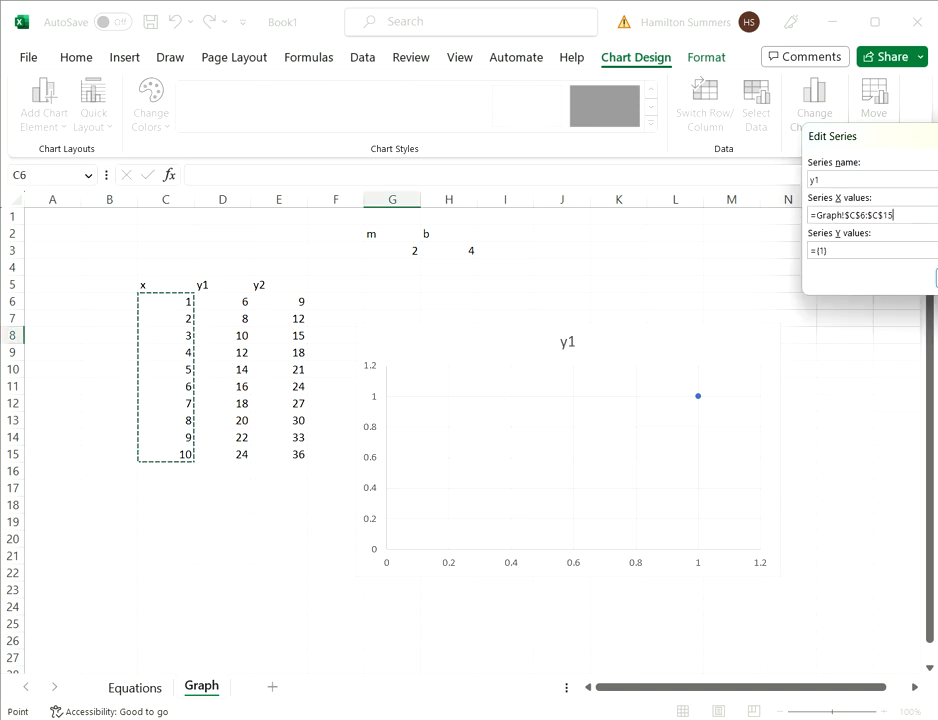
{"action": "left_click", "coordinate": [936, 251]}
{"action": "left_click_drag", "start_coordinate": [224, 302], "coordinate": [226, 456]}
{"action": "left_click", "coordinate": [936, 165]}
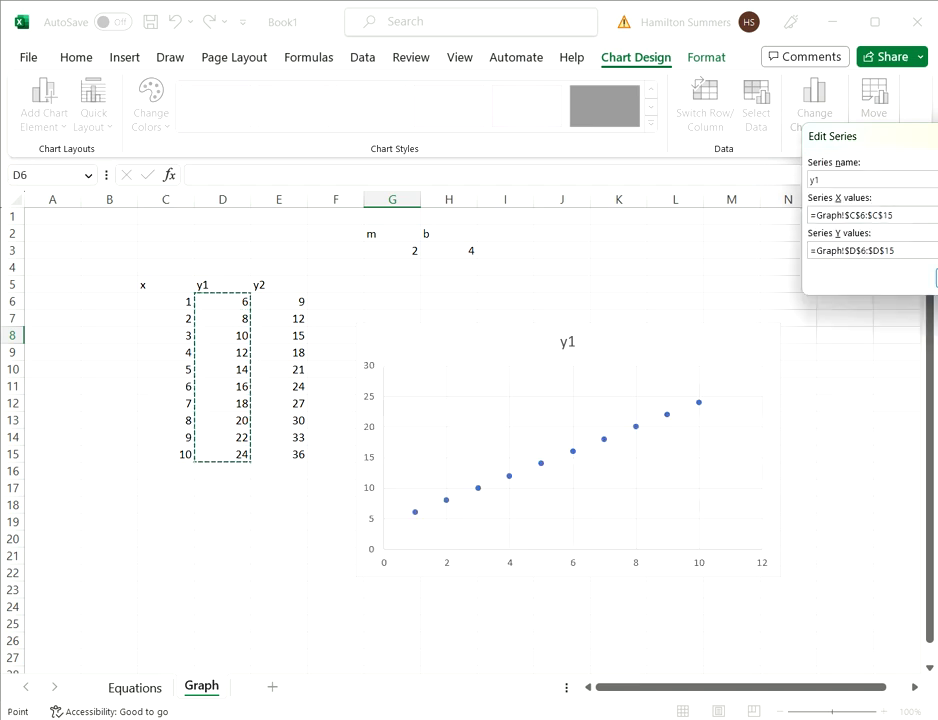
{"action": "left_click", "coordinate": [936, 278]}
- Add a second data series named y2, with X values from C6:C15 and Y values from E6:E15, and accept the chart data
{"action": "left_click", "coordinate": [740, 208]}
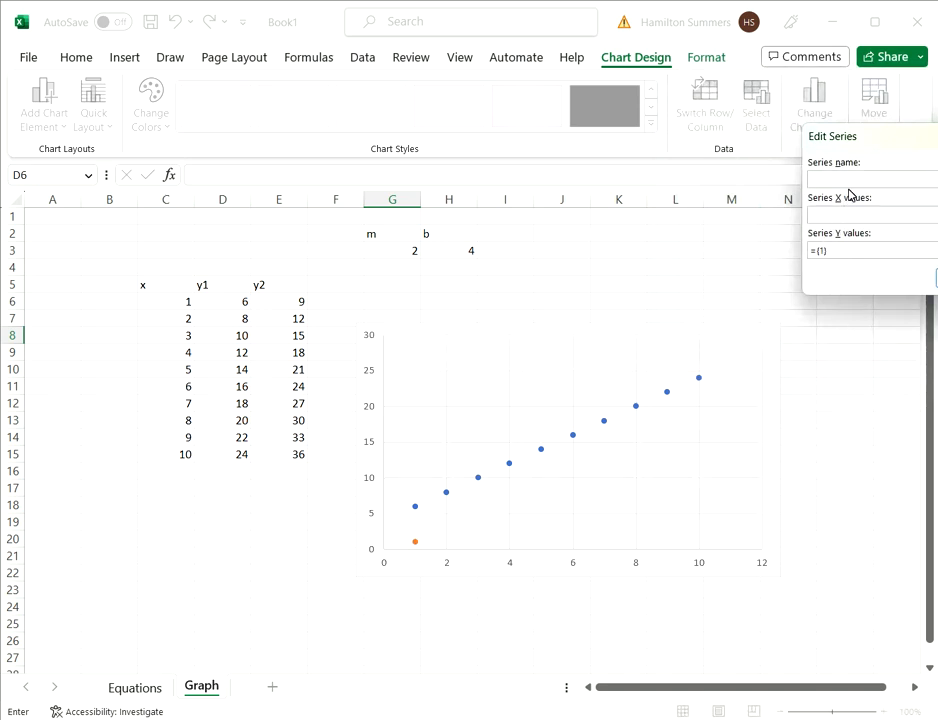
{"action": "type", "text": "y2"}
{"action": "left_click", "coordinate": [936, 215]}
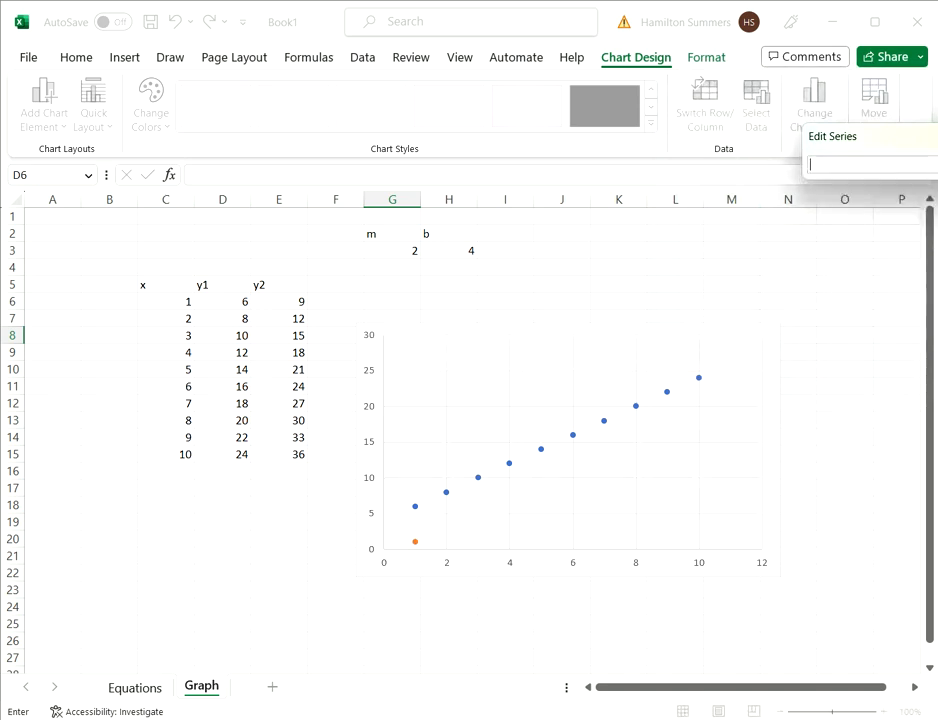
{"action": "left_click_drag", "start_coordinate": [168, 302], "coordinate": [181, 454]}
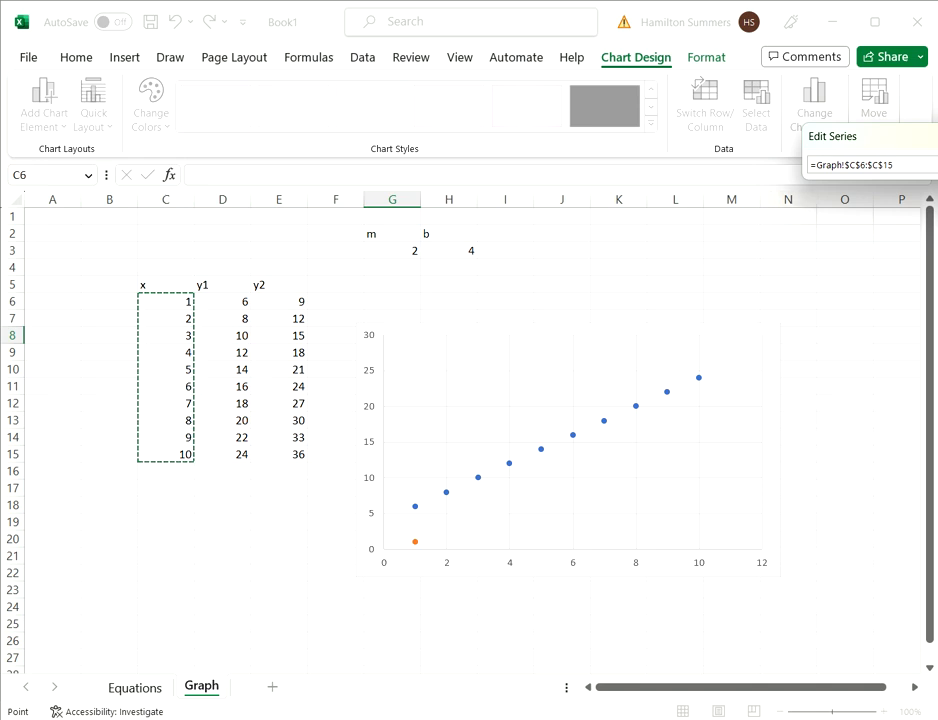
{"action": "key", "text": "Return"}
{"action": "left_click", "coordinate": [936, 251]}
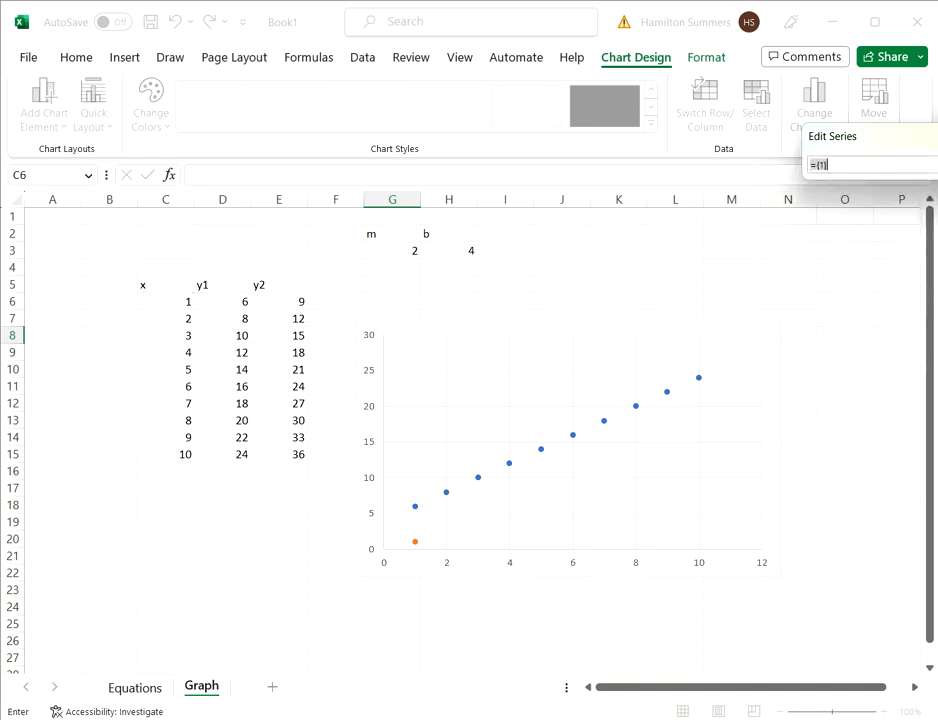
{"action": "left_click", "coordinate": [282, 302]}
{"action": "left_click_drag", "start_coordinate": [282, 302], "coordinate": [282, 454]}
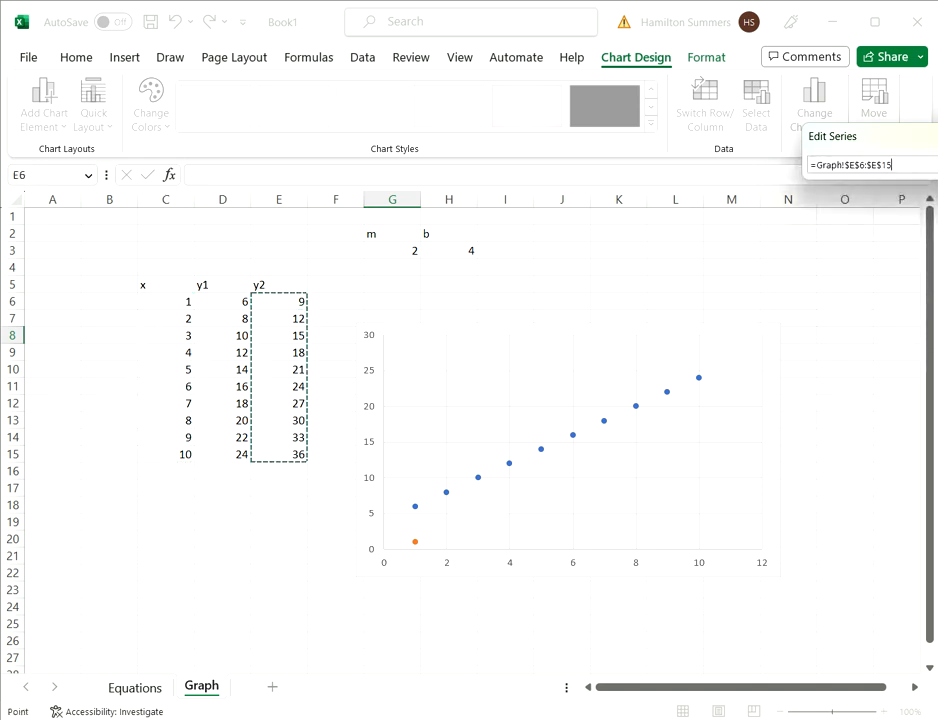
{"action": "key", "text": "Return"}
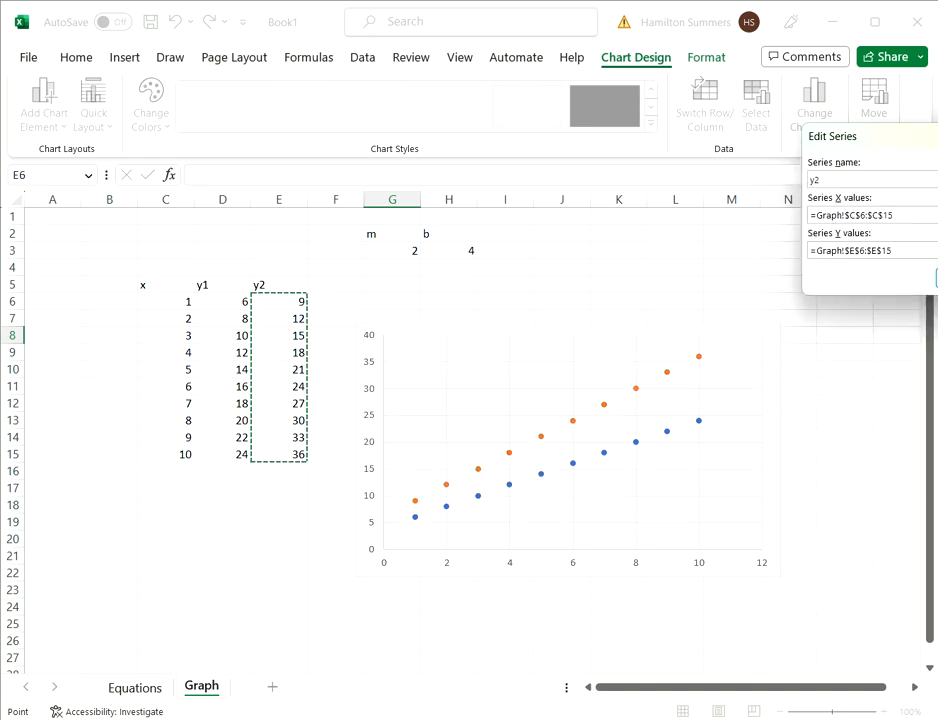
{"action": "key", "text": "Return"}
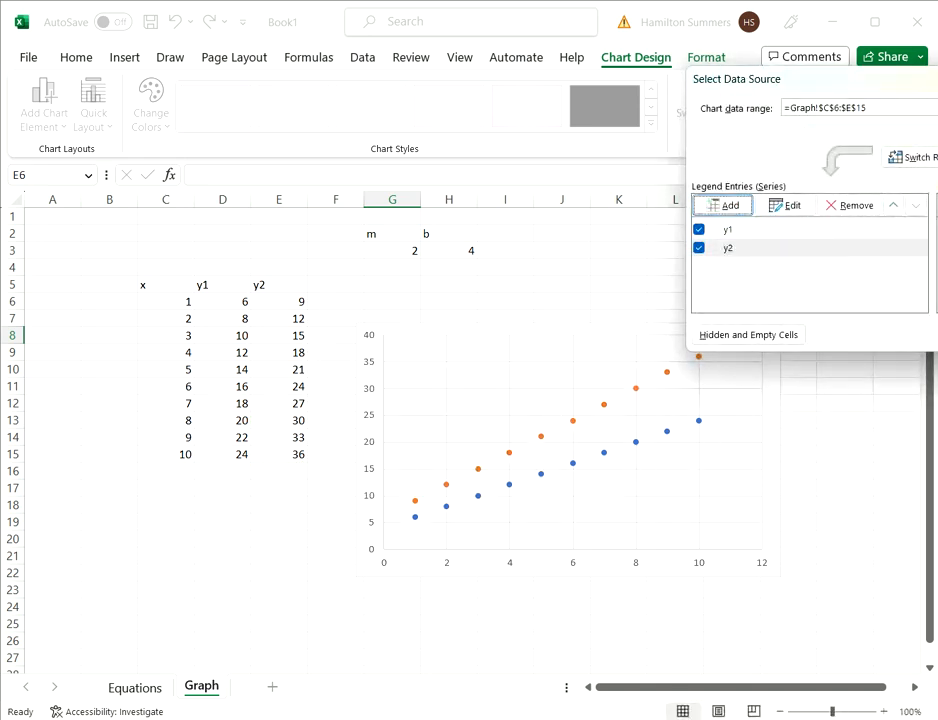
{"action": "key", "text": "Return"}
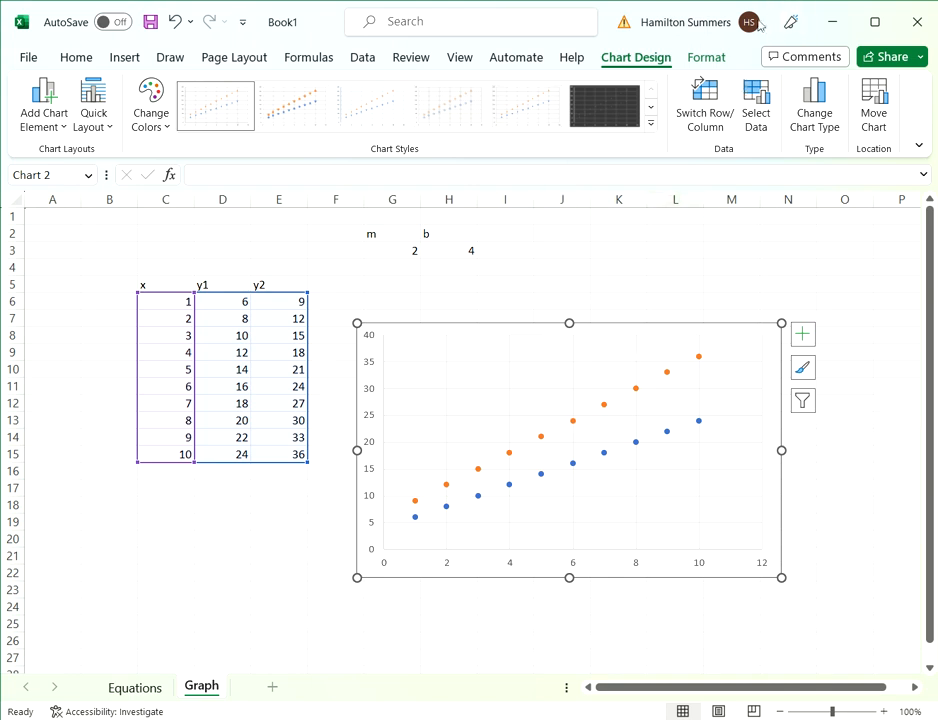
- Add horizontal and vertical axis titles to the scatter chart
{"action": "left_click", "coordinate": [57, 128]}
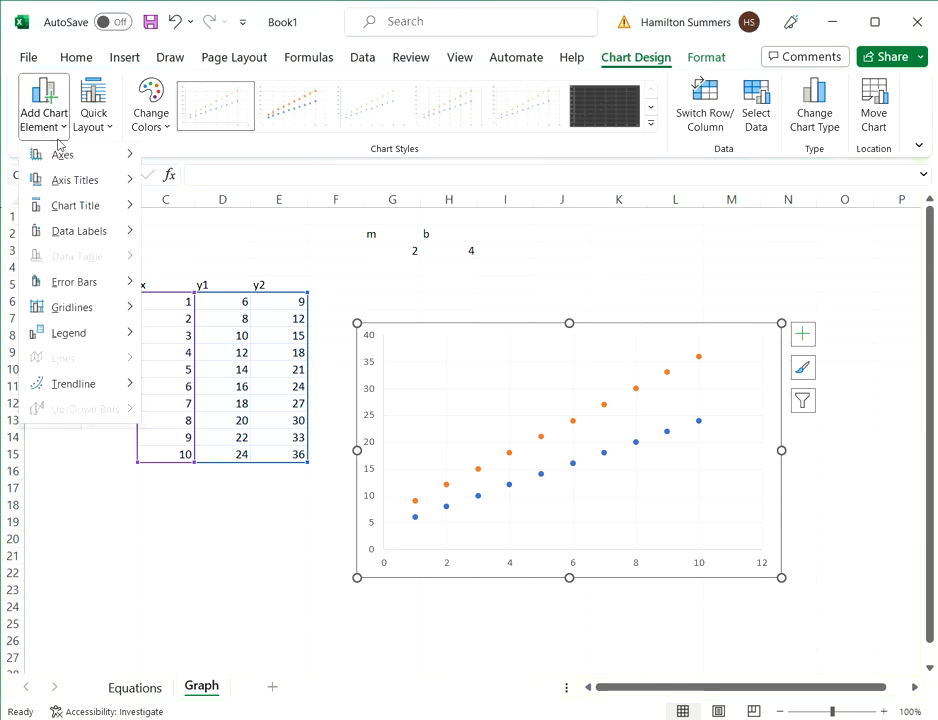
{"action": "mouse_move", "coordinate": [76, 182]}
{"action": "left_click", "coordinate": [201, 199]}
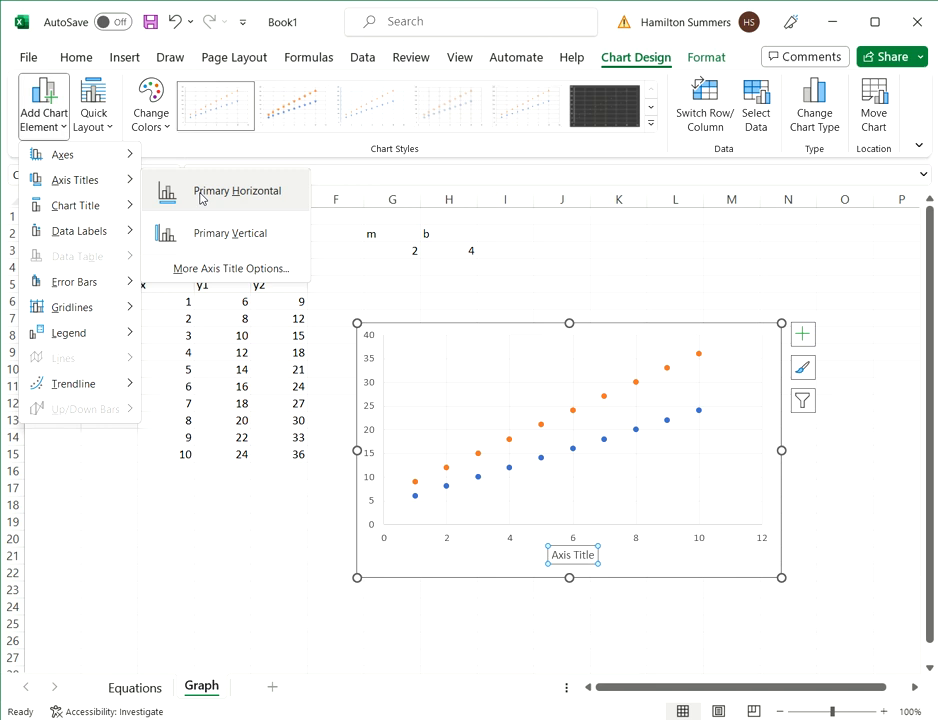
{"action": "left_click", "coordinate": [50, 124]}
{"action": "left_click", "coordinate": [178, 236]}
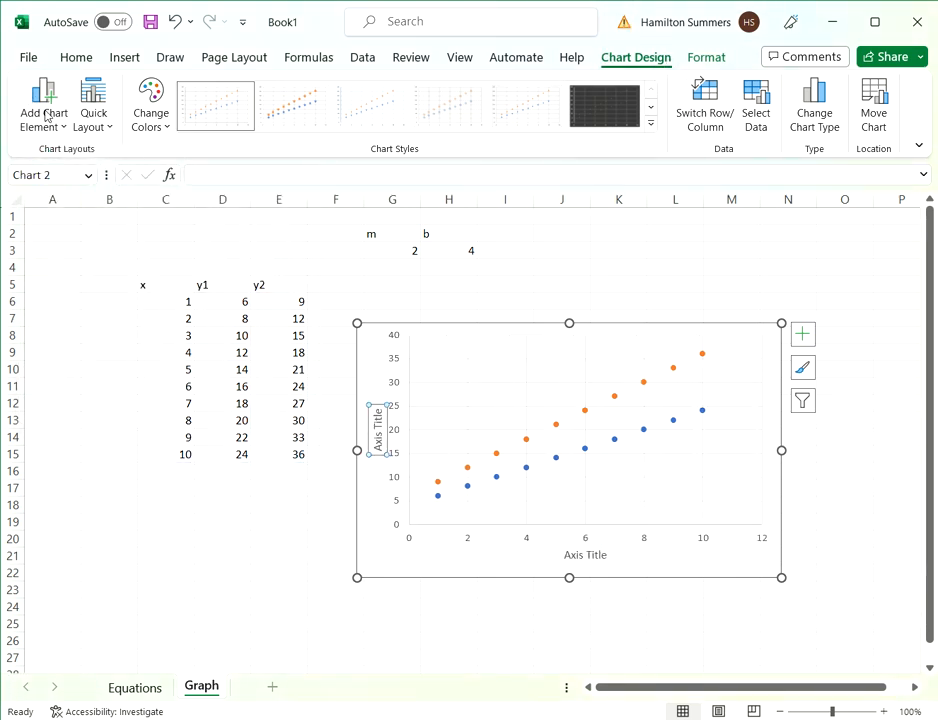
- Replace the vertical axis title's placeholder text with 545
{"action": "triple_click", "coordinate": [379, 432]}
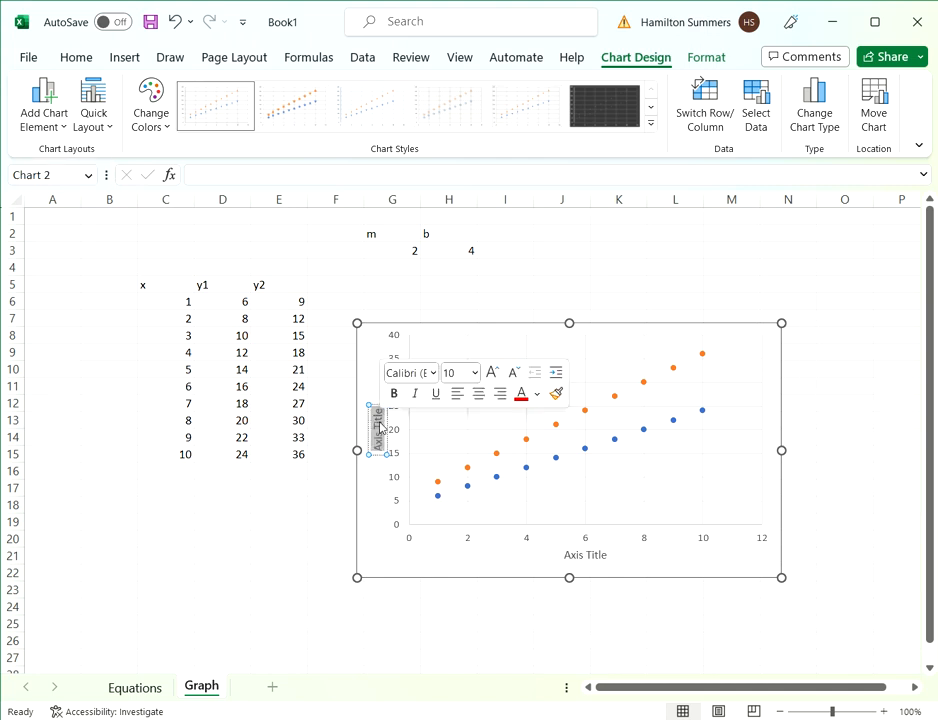
{"action": "type", "text": "545"}
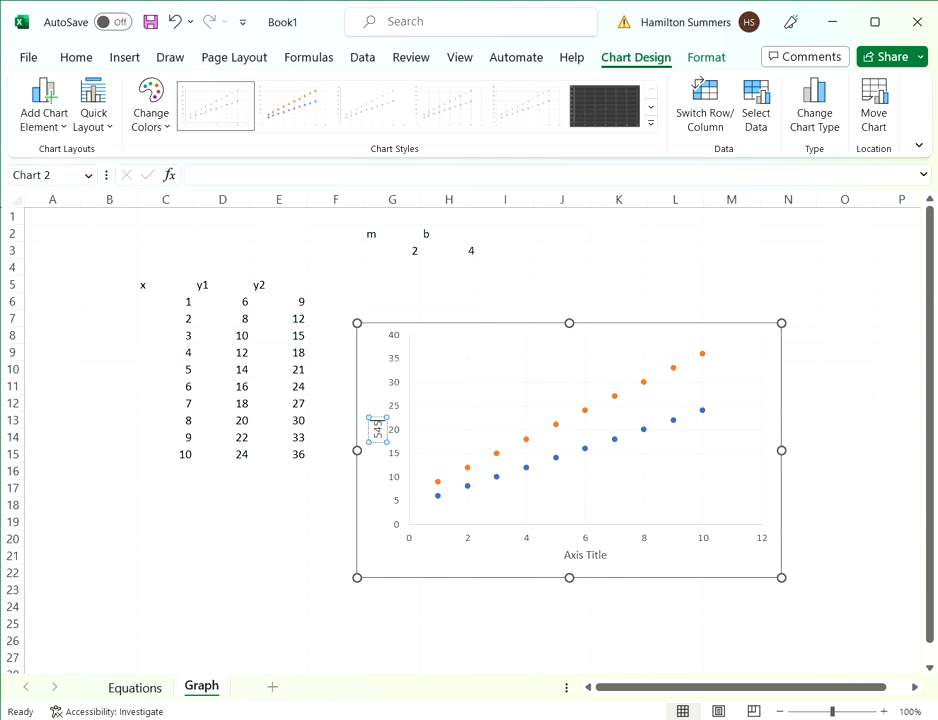
{"action": "left_click", "coordinate": [342, 538]}
- Add a title above the chart and a legend on the right side of the plot
{"action": "left_click", "coordinate": [597, 506]}
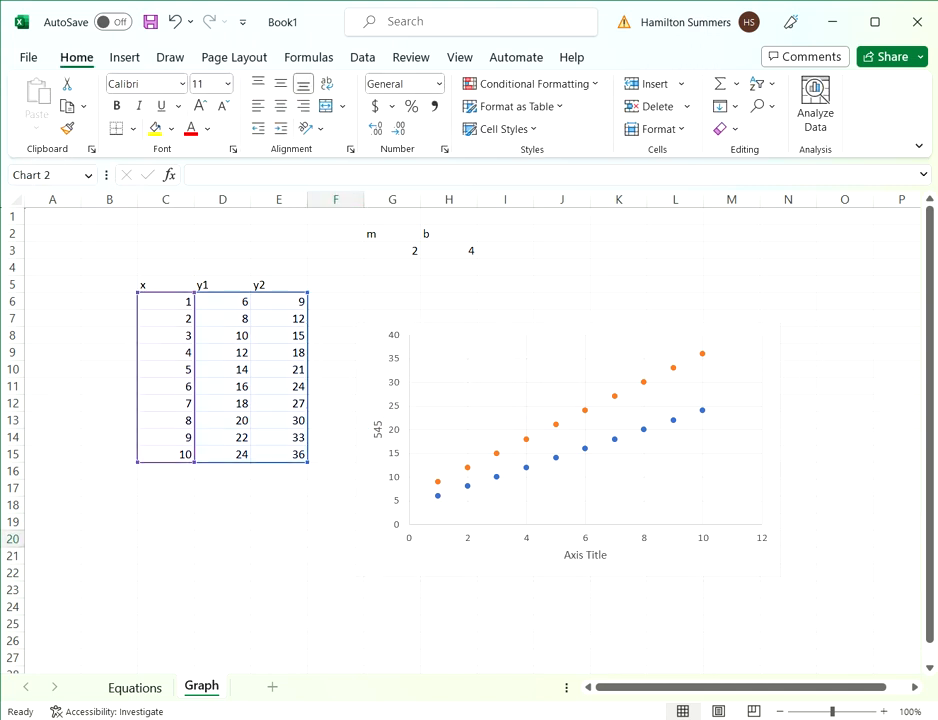
{"action": "left_click", "coordinate": [668, 60]}
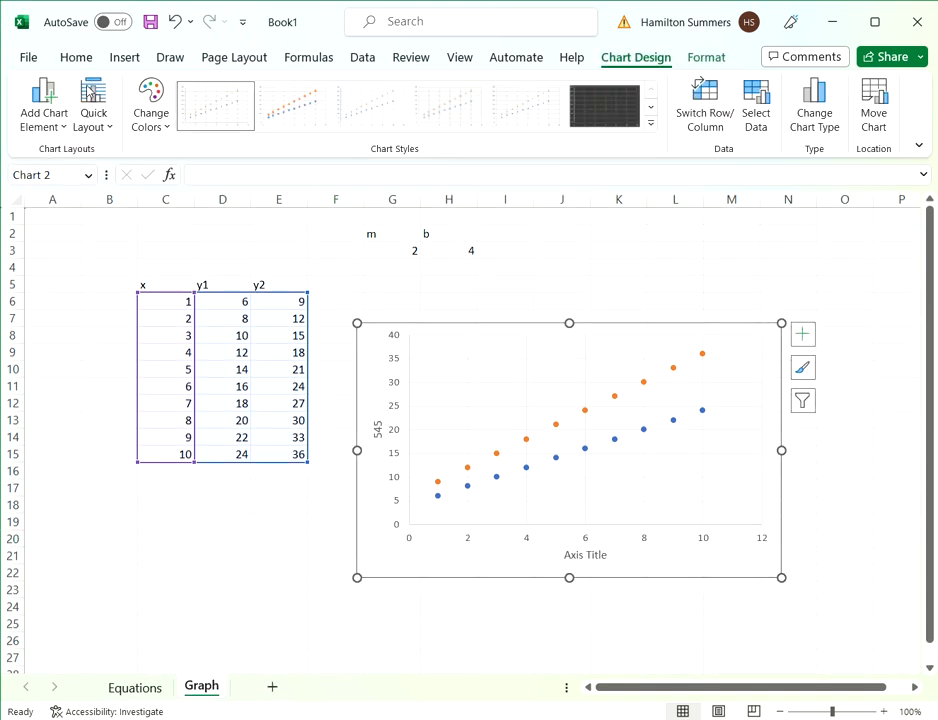
{"action": "left_click", "coordinate": [44, 108]}
{"action": "mouse_move", "coordinate": [75, 208]}
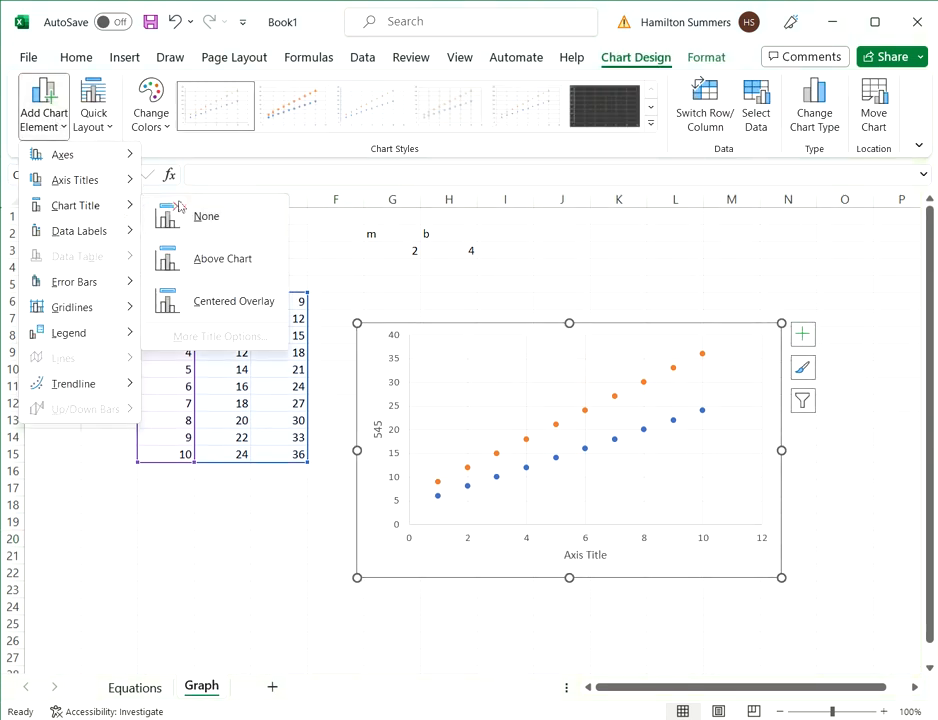
{"action": "left_click", "coordinate": [218, 255]}
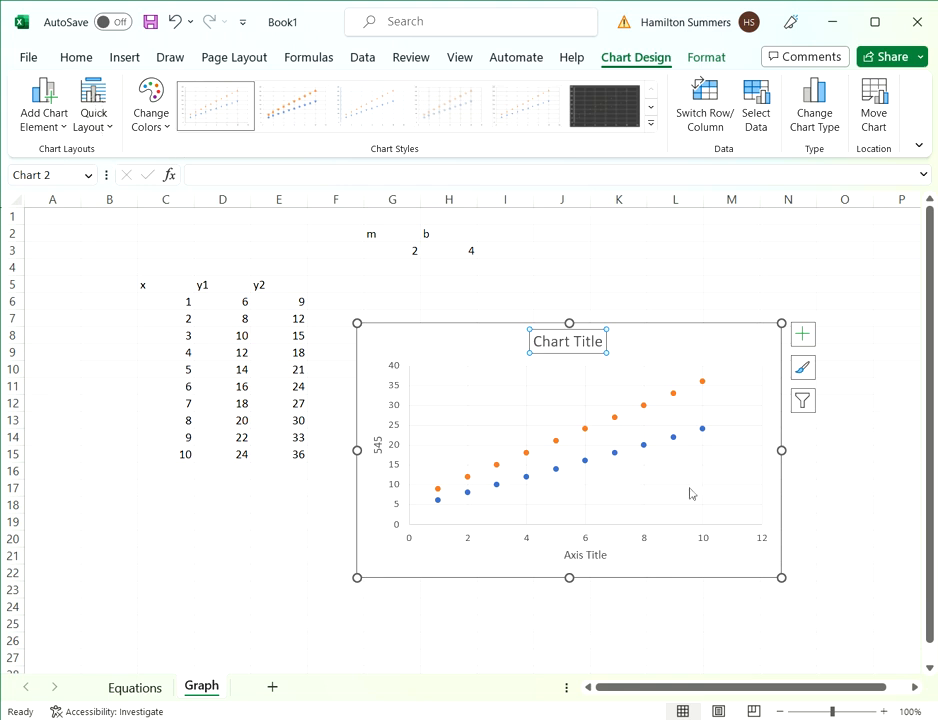
{"action": "left_click", "coordinate": [59, 126]}
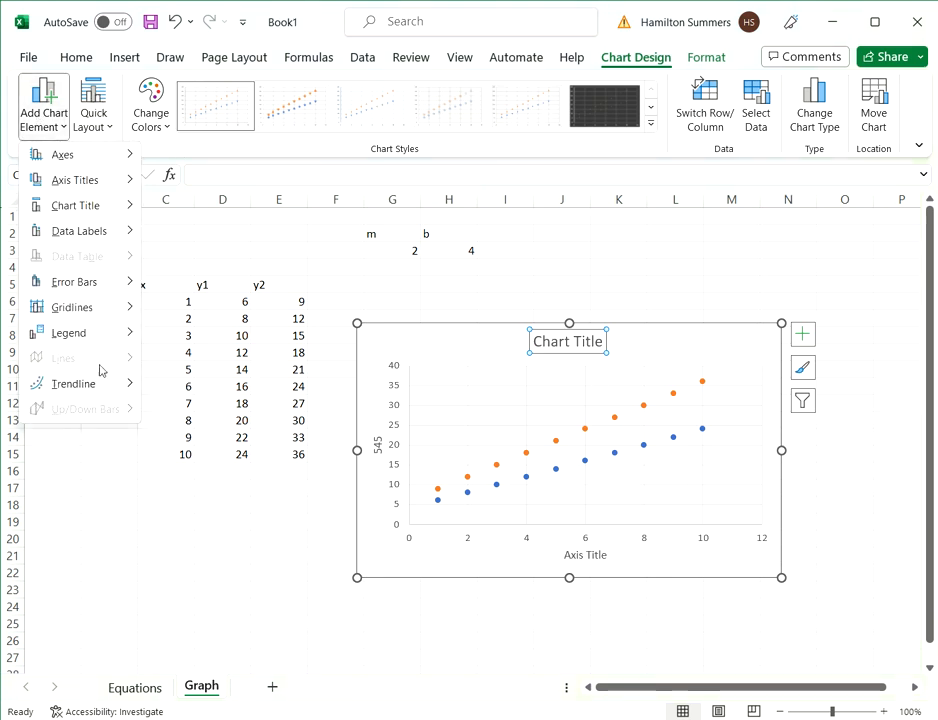
{"action": "mouse_move", "coordinate": [100, 333]}
{"action": "left_click", "coordinate": [239, 386]}
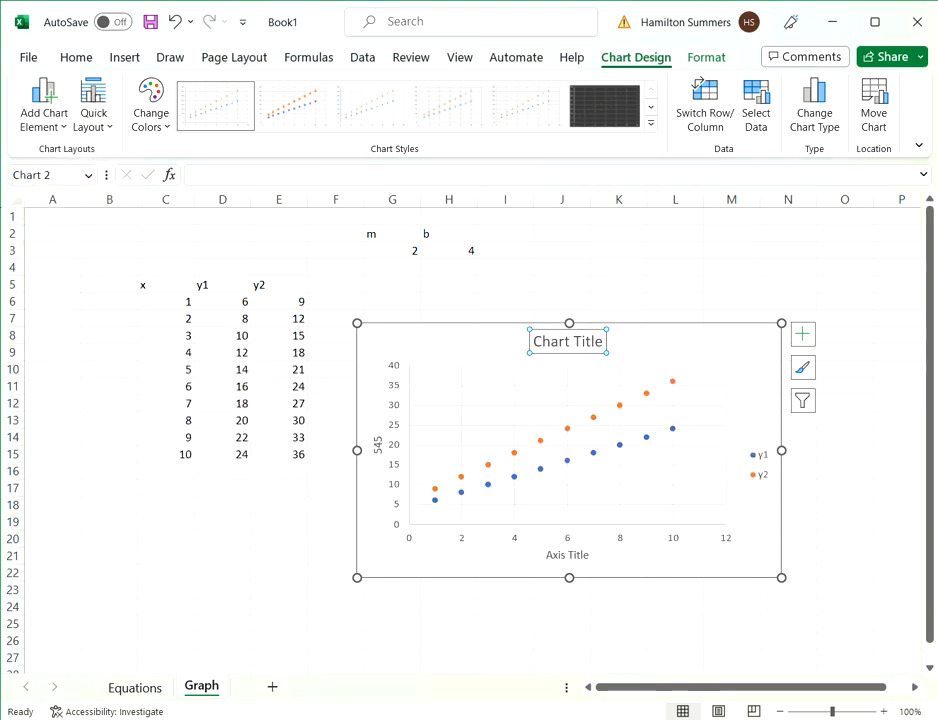
- Add a linear trendline to the y1 series
{"action": "left_click", "coordinate": [47, 127]}
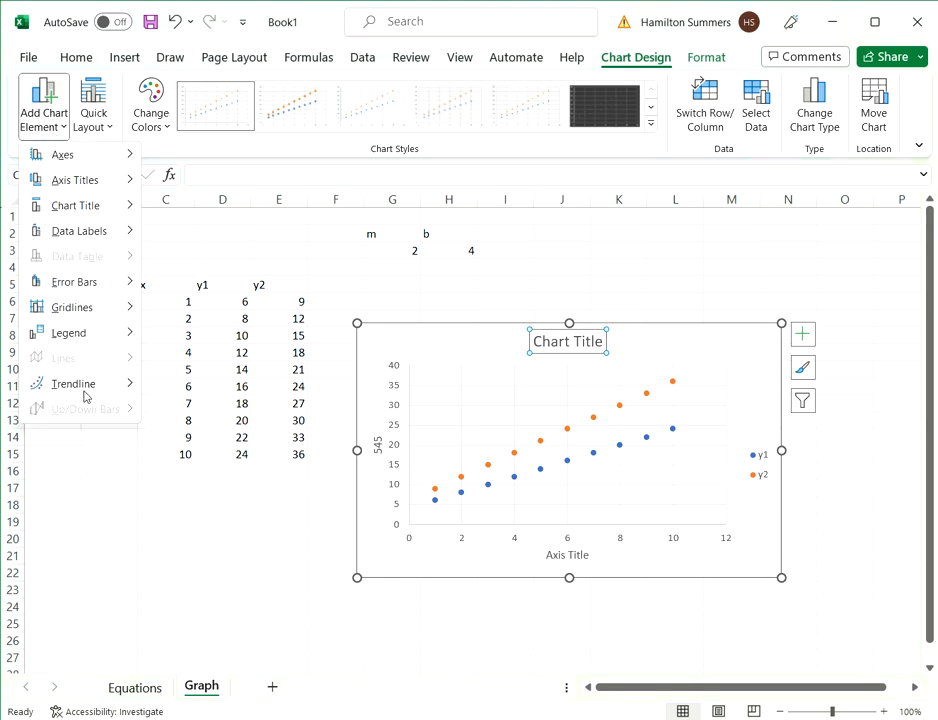
{"action": "mouse_move", "coordinate": [85, 388]}
{"action": "left_click", "coordinate": [230, 455]}
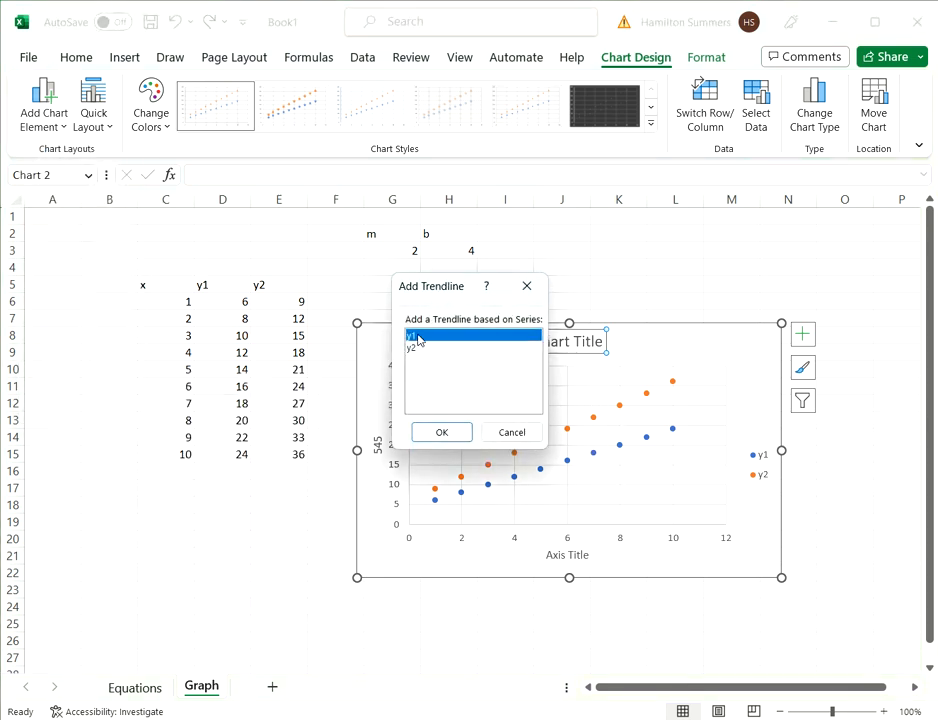
{"action": "left_click", "coordinate": [441, 432]}
- Add a linear trendline to the y2 series
{"action": "left_click", "coordinate": [40, 110]}
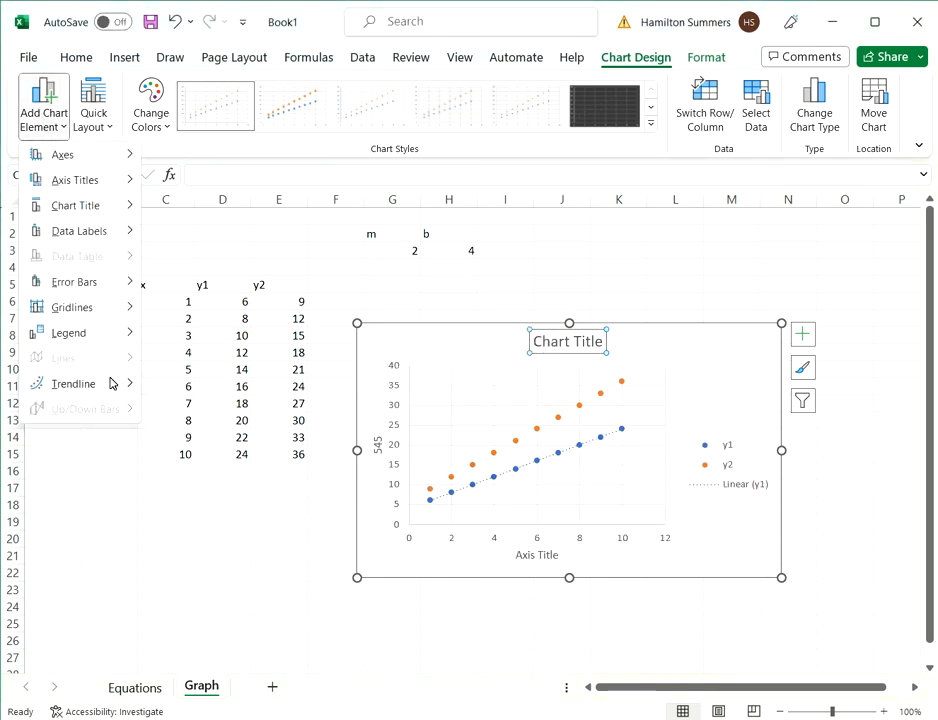
{"action": "mouse_move", "coordinate": [112, 383]}
{"action": "left_click", "coordinate": [224, 452]}
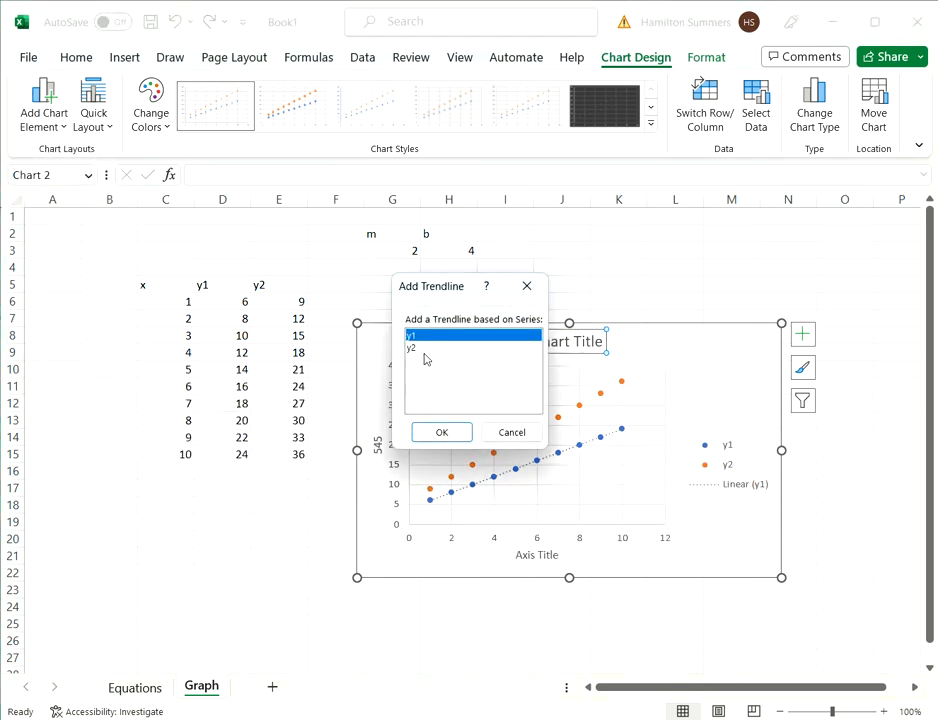
{"action": "left_click", "coordinate": [423, 350]}
{"action": "left_click", "coordinate": [441, 432]}
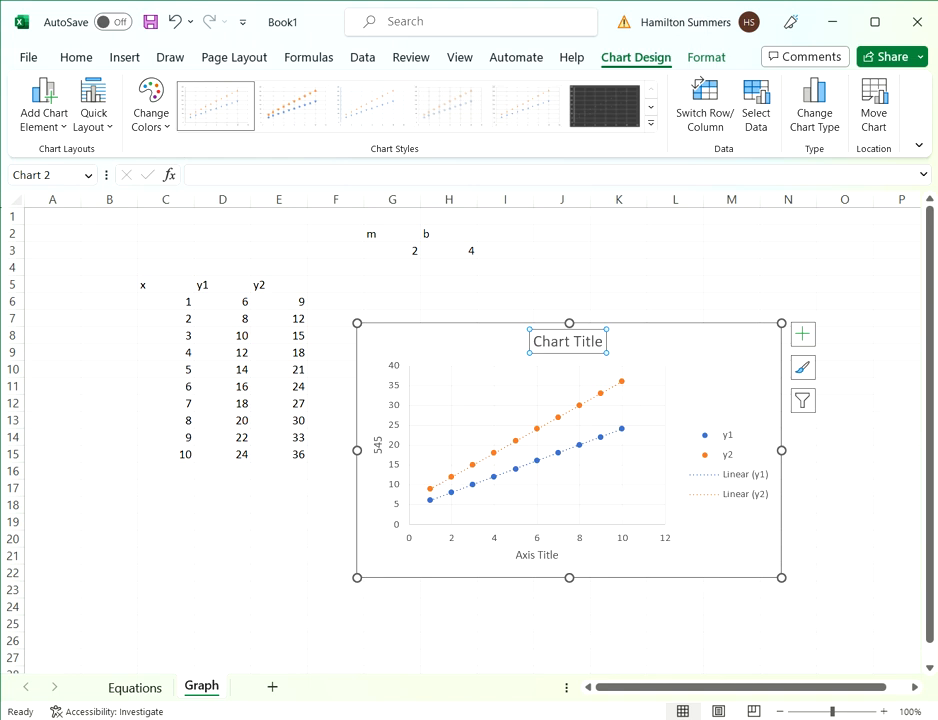
{"action": "key", "text": "Escape"}
- Display the y2 trendline's equation on the chart and move its label above the plot area, beside the chart title
{"action": "double_click", "coordinate": [607, 391]}
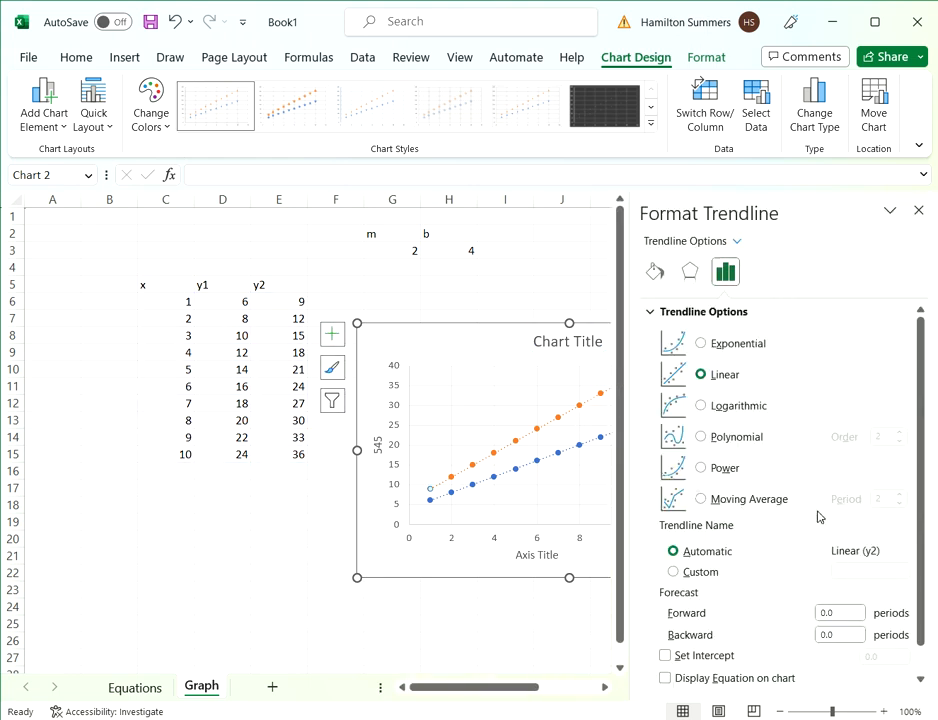
{"action": "scroll", "coordinate": [817, 516], "scroll_direction": "down", "scroll_amount": 1}
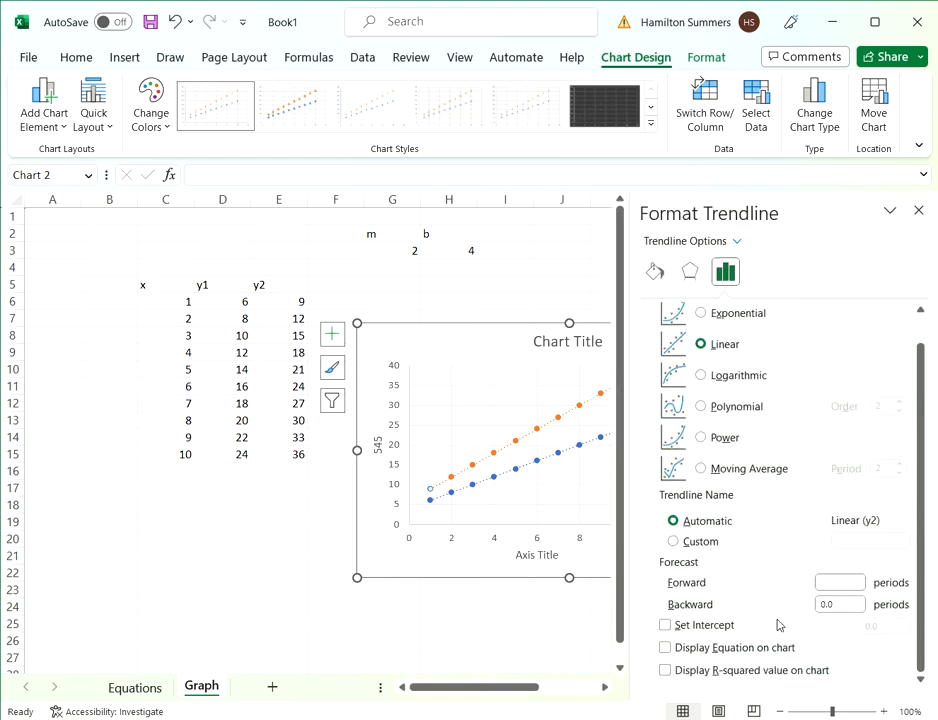
{"action": "left_click", "coordinate": [666, 648]}
{"action": "left_click", "coordinate": [592, 383]}
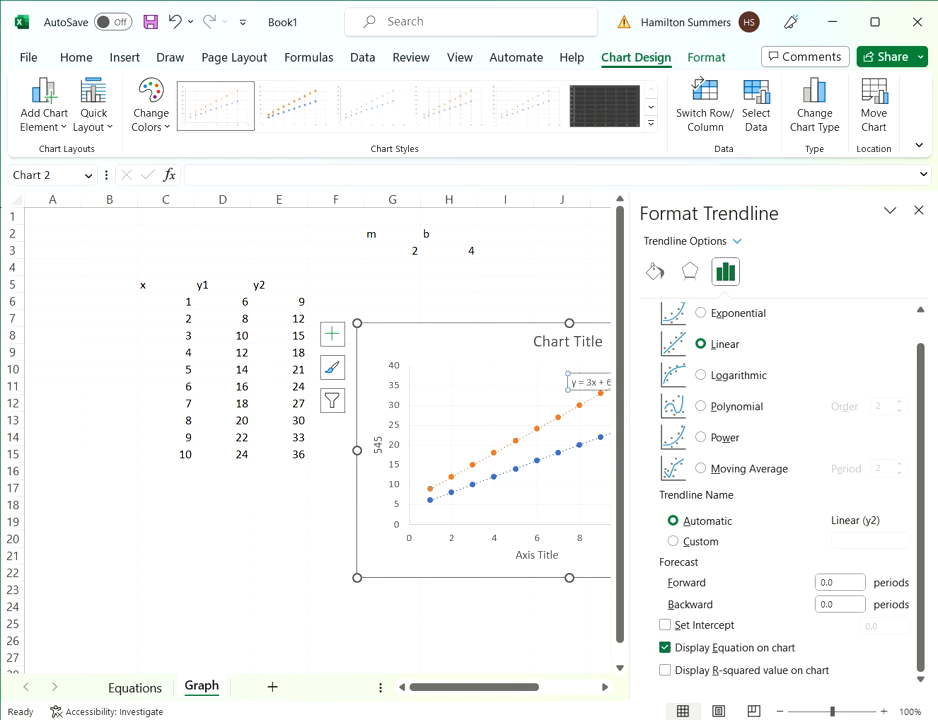
{"action": "left_click_drag", "start_coordinate": [592, 383], "coordinate": [473, 350]}
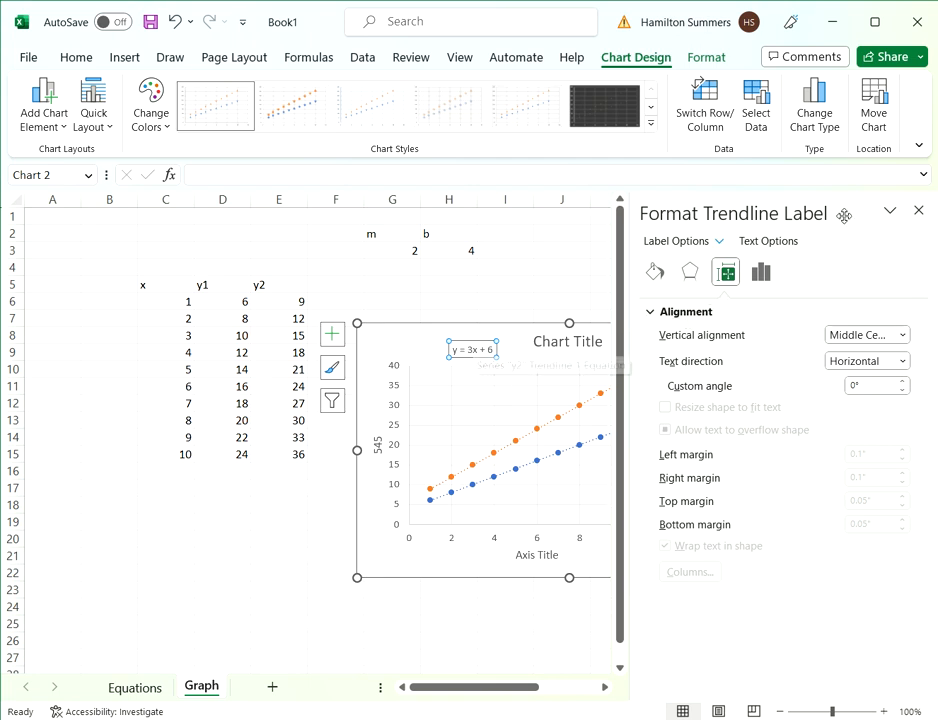
{"action": "left_click", "coordinate": [918, 210]}
- Try replacing the first y2 formula in cell E6 with a reference to cell H7
{"action": "left_click", "coordinate": [618, 284]}
{"action": "double_click", "coordinate": [279, 302]}
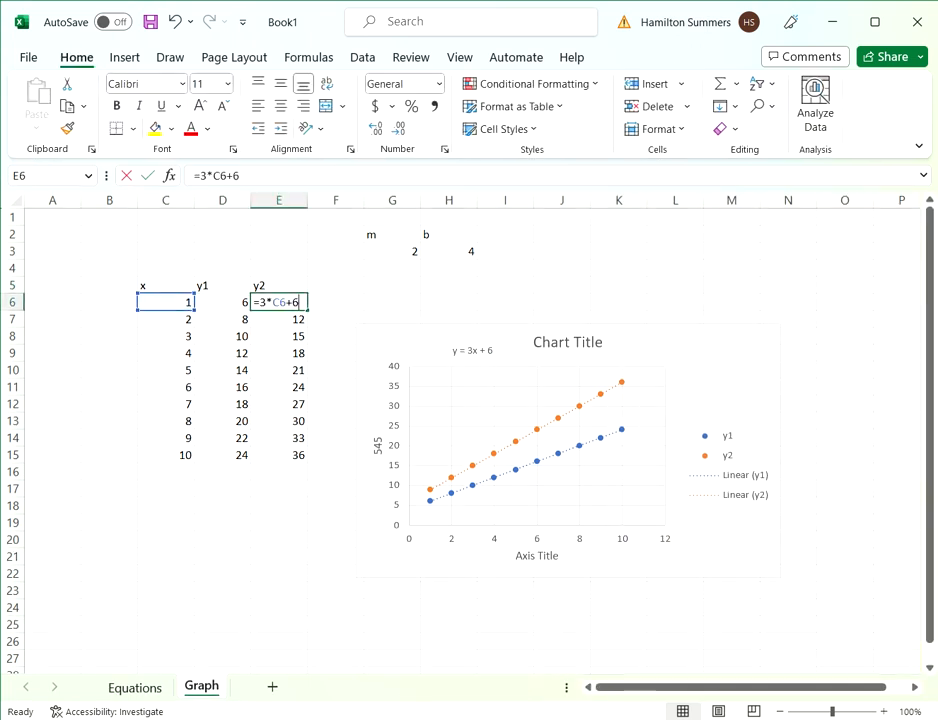
{"action": "left_click_drag", "start_coordinate": [241, 176], "coordinate": [190, 176]}
{"action": "type", "text": "="}
{"action": "left_click", "coordinate": [449, 318]}
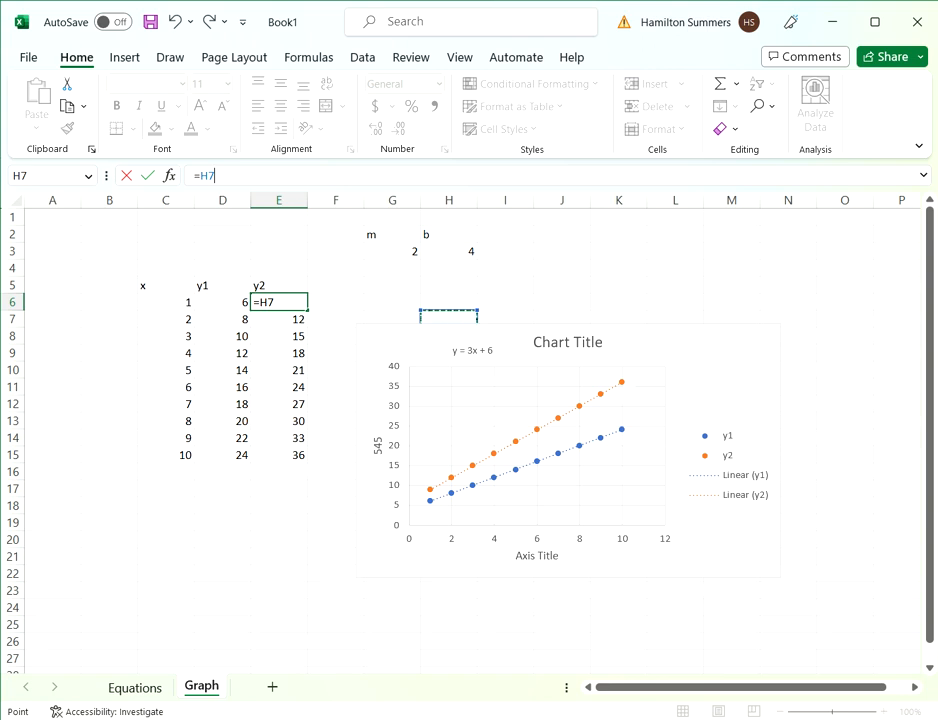
{"action": "left_click", "coordinate": [455, 333]}
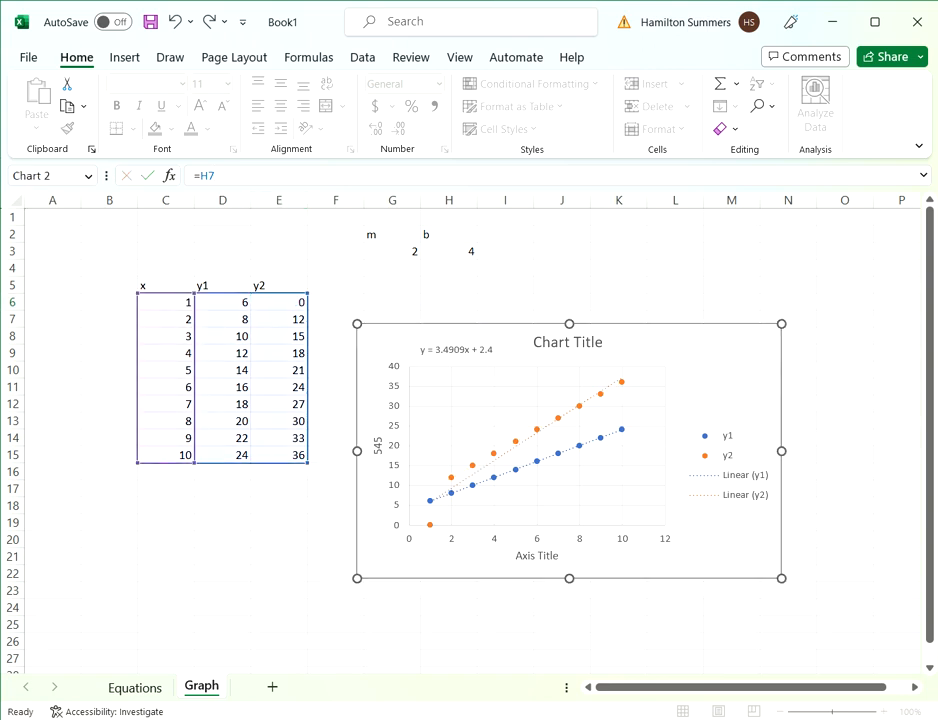
- View the y1 trendline's formatting options, then close them and deselect the trendline
{"action": "double_click", "coordinate": [614, 441]}
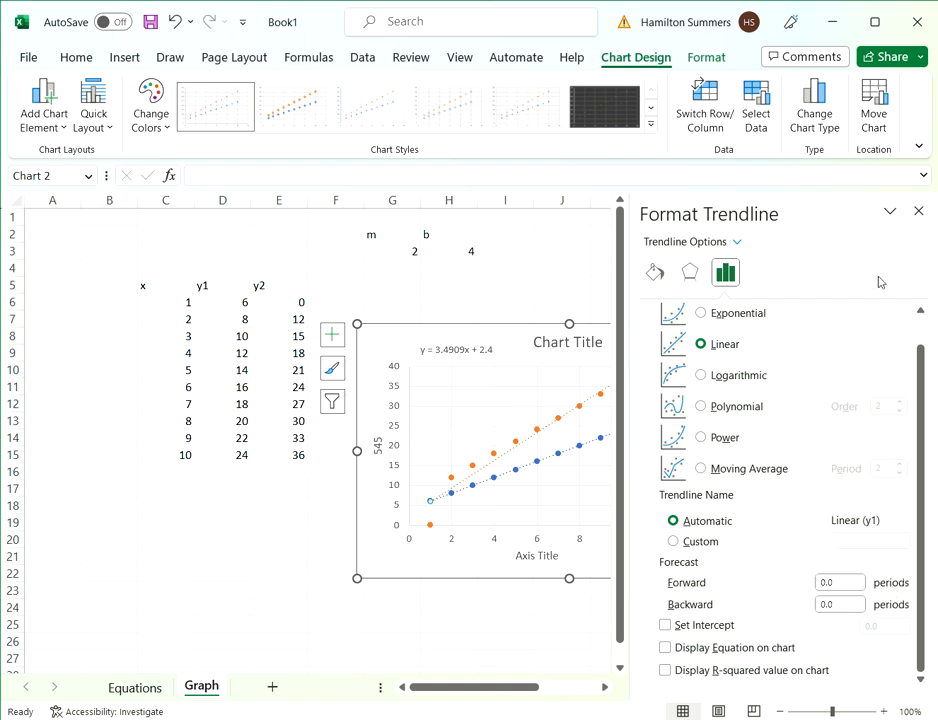
{"action": "left_click", "coordinate": [917, 211]}
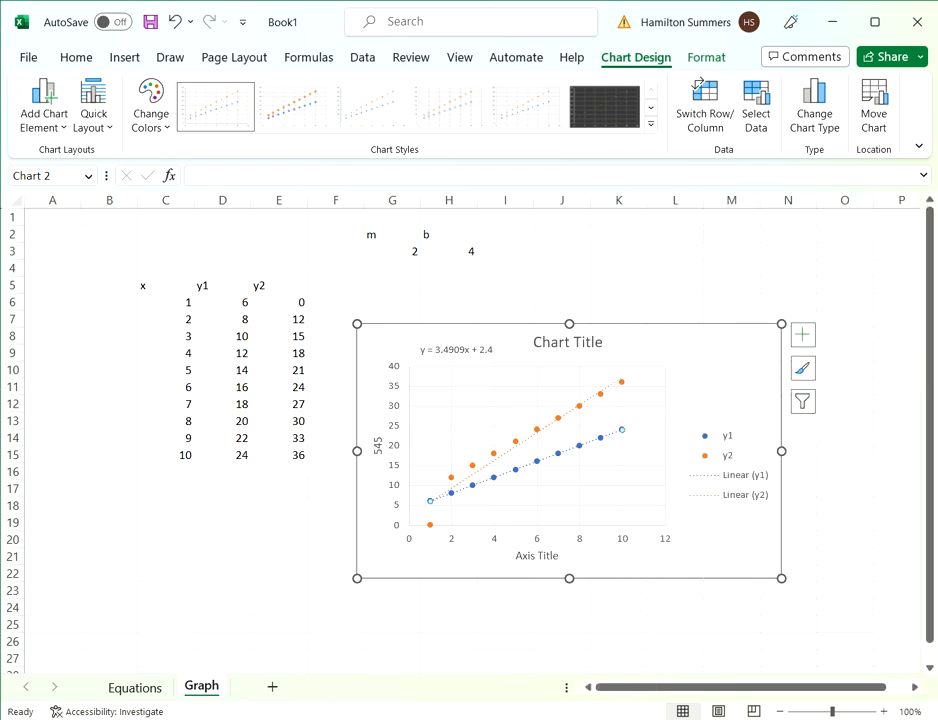
{"action": "key", "text": "Escape"}
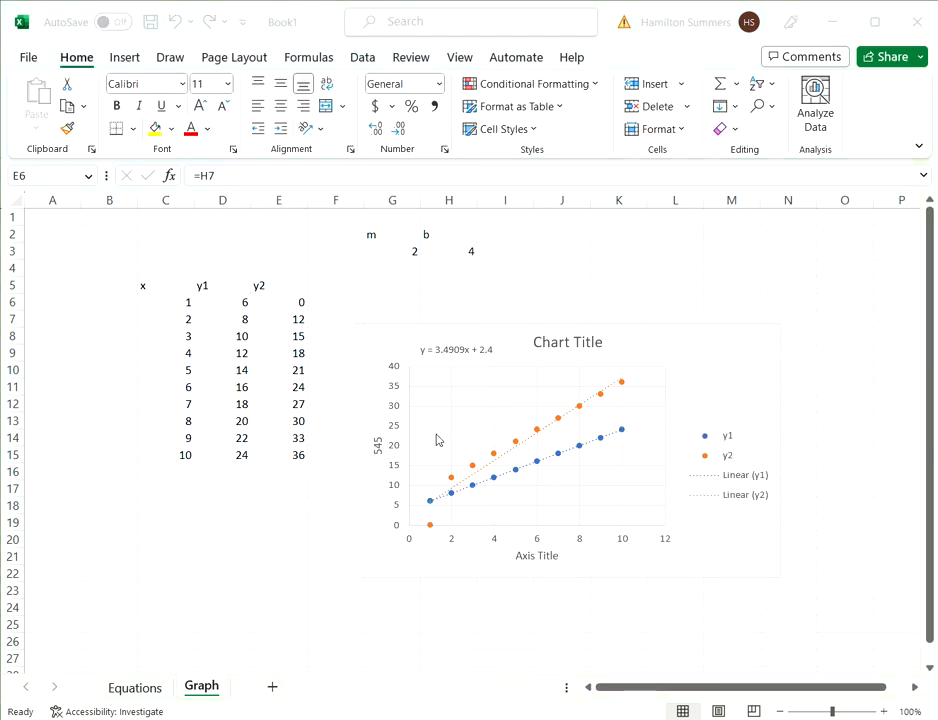
- Undo the formula replacement in cell E6 and select an empty cell beside the m and b values
{"action": "key", "text": "ctrl+z"}
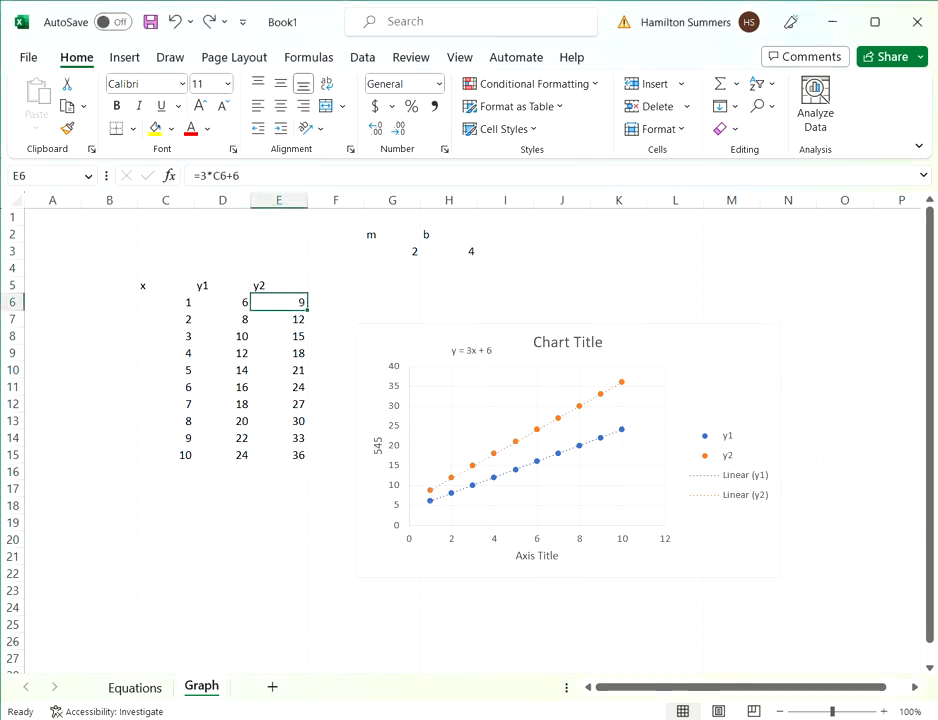
{"action": "left_click_drag", "start_coordinate": [392, 301], "coordinate": [392, 287]}
{"action": "key", "text": "alt+Tab"}
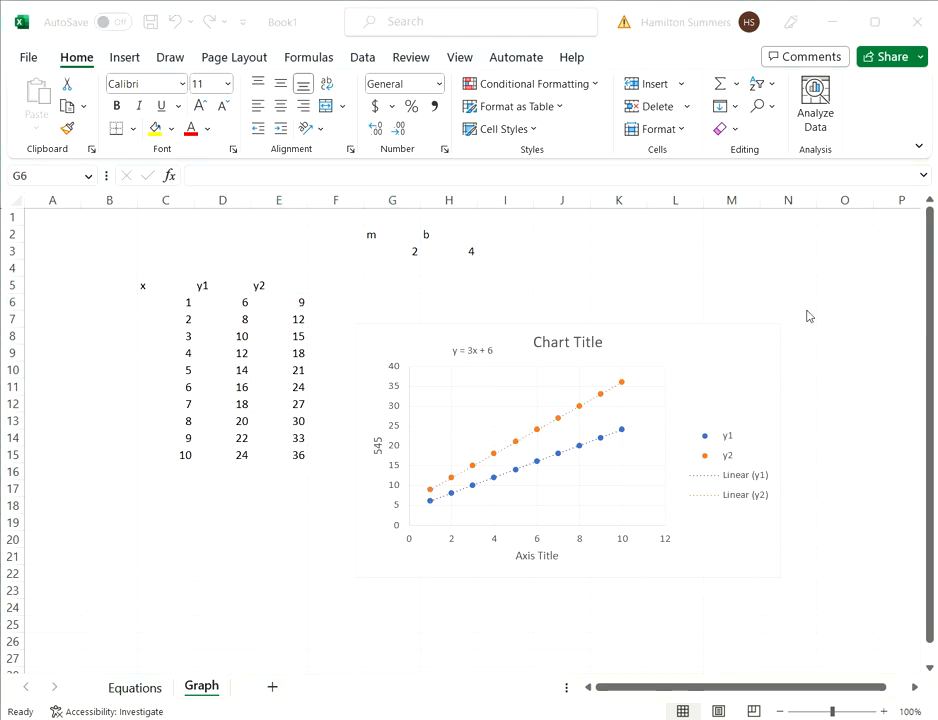
{"action": "left_click", "coordinate": [505, 251]}
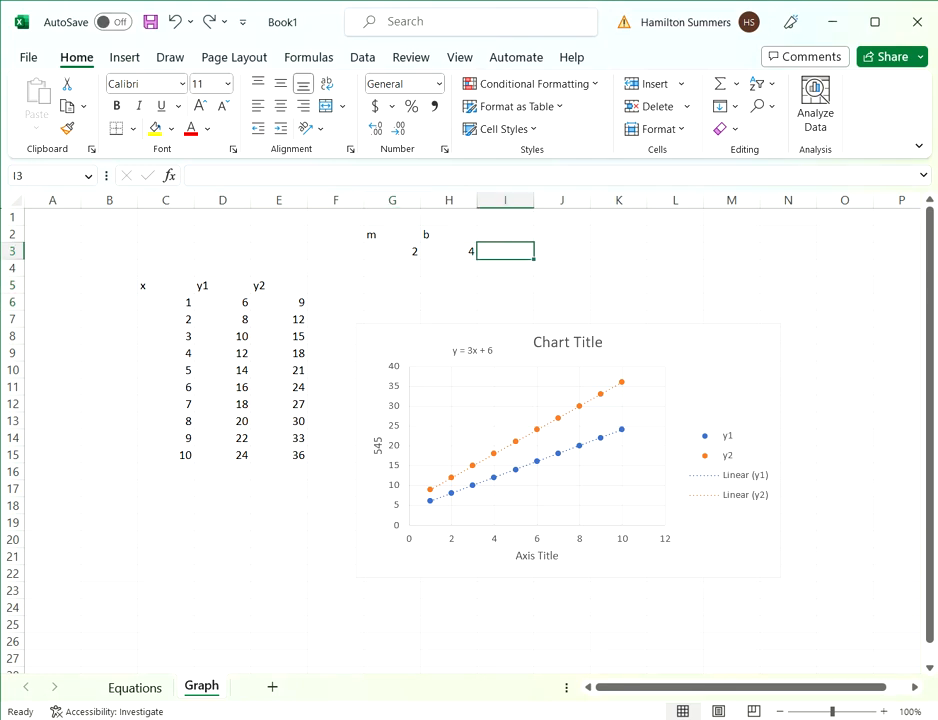
- Preview the straight-line scatter and column chart types for the x and y1 data in C5:D15 without inserting a chart
{"action": "left_click_drag", "start_coordinate": [160, 286], "coordinate": [230, 455]}
{"action": "left_click", "coordinate": [125, 62]}
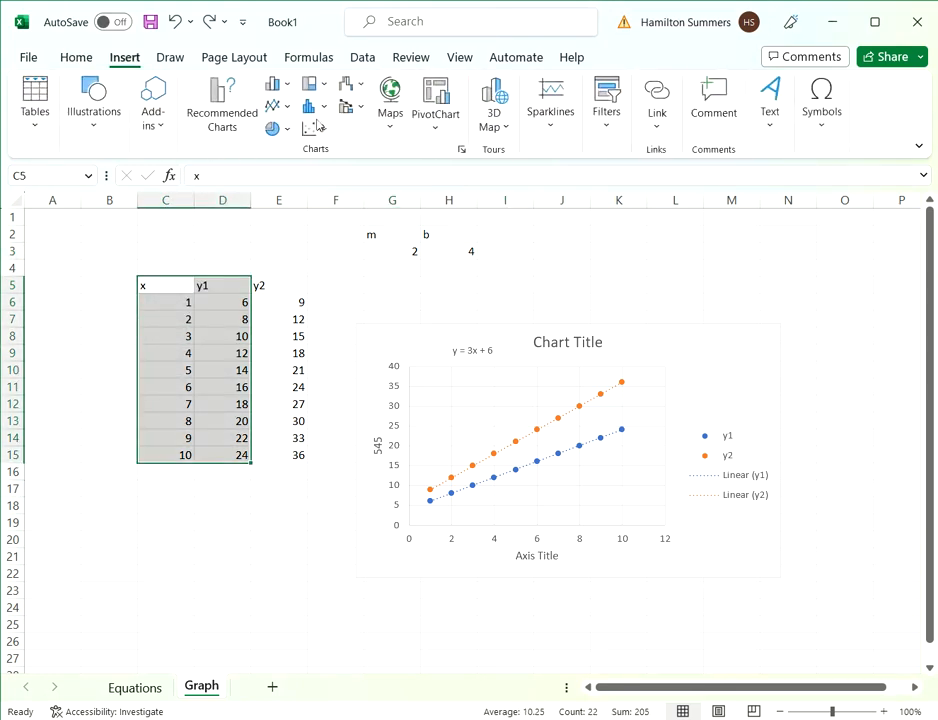
{"action": "left_click", "coordinate": [322, 131]}
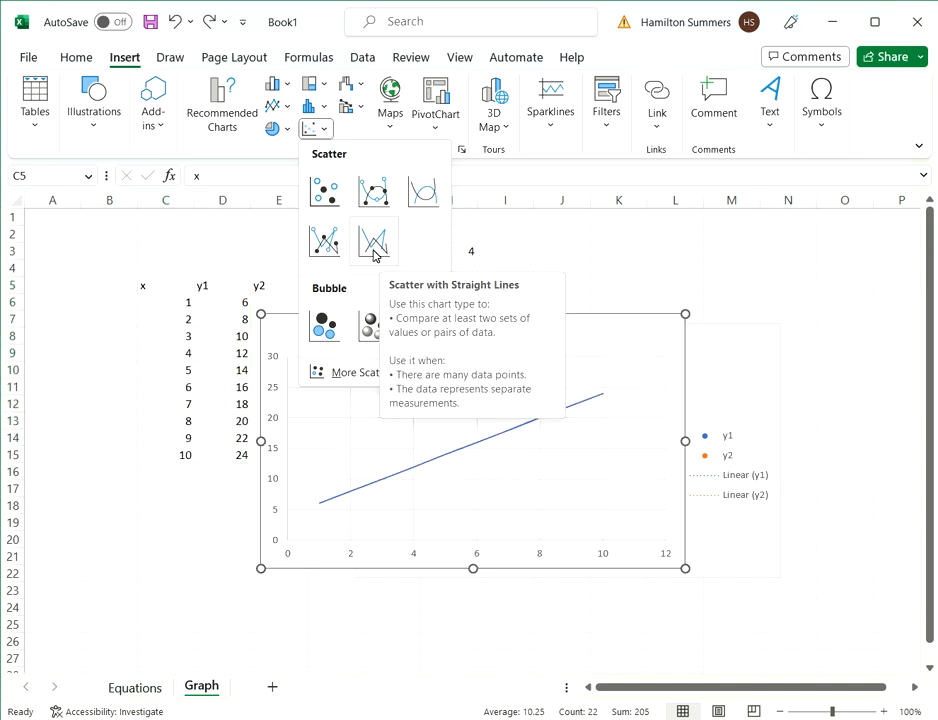
{"action": "left_click", "coordinate": [286, 86]}
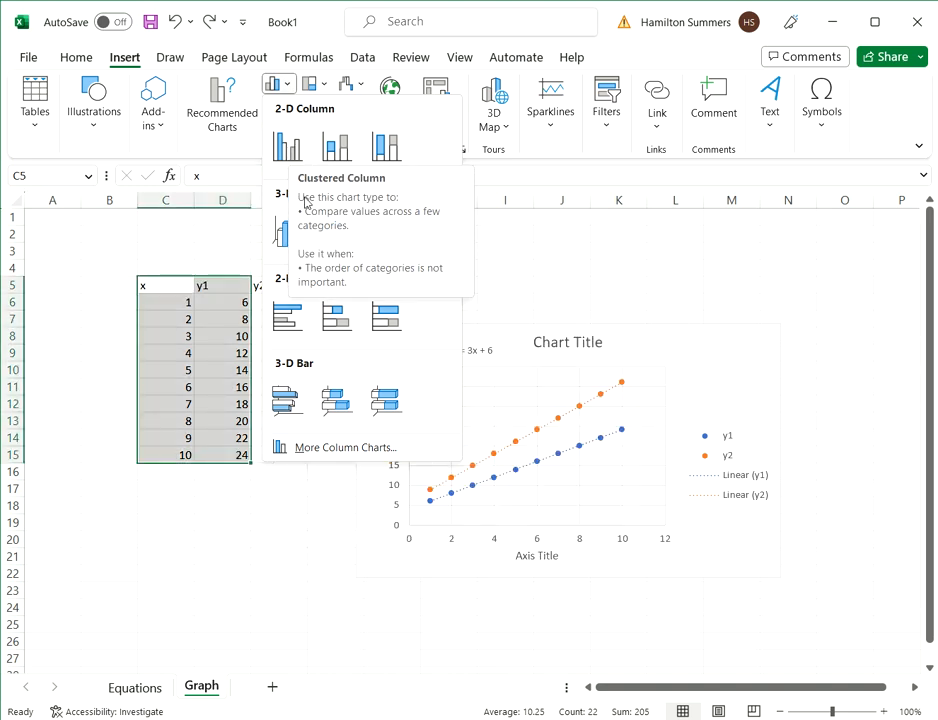
{"action": "key", "text": "Escape"}
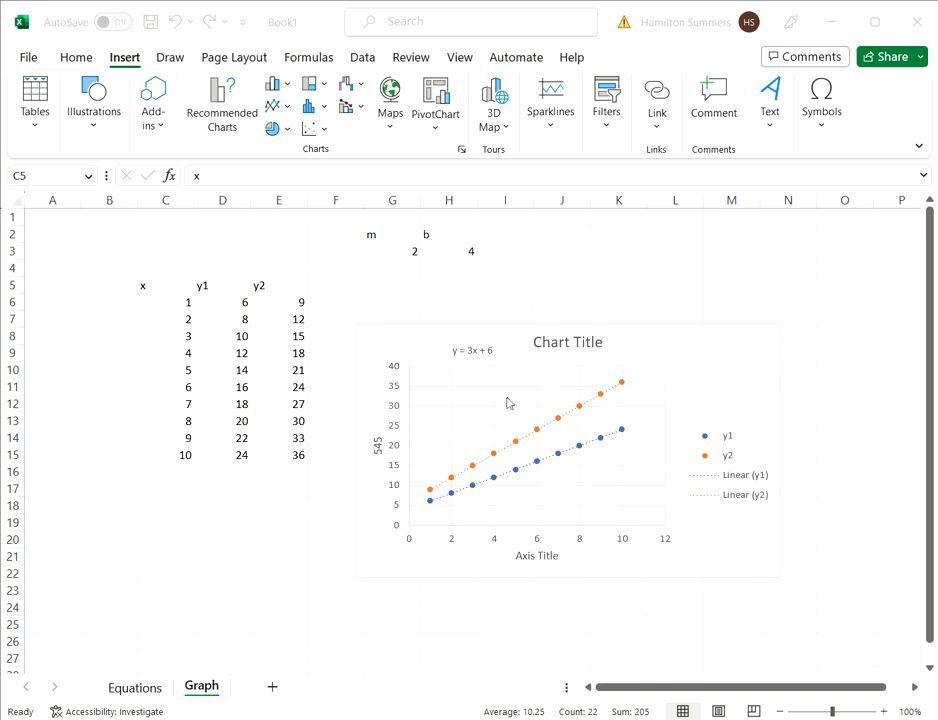
- Move the chart up and farther right from the data table, just below the m and b values, and deselect it
{"action": "left_click_drag", "start_coordinate": [643, 338], "coordinate": [744, 271]}
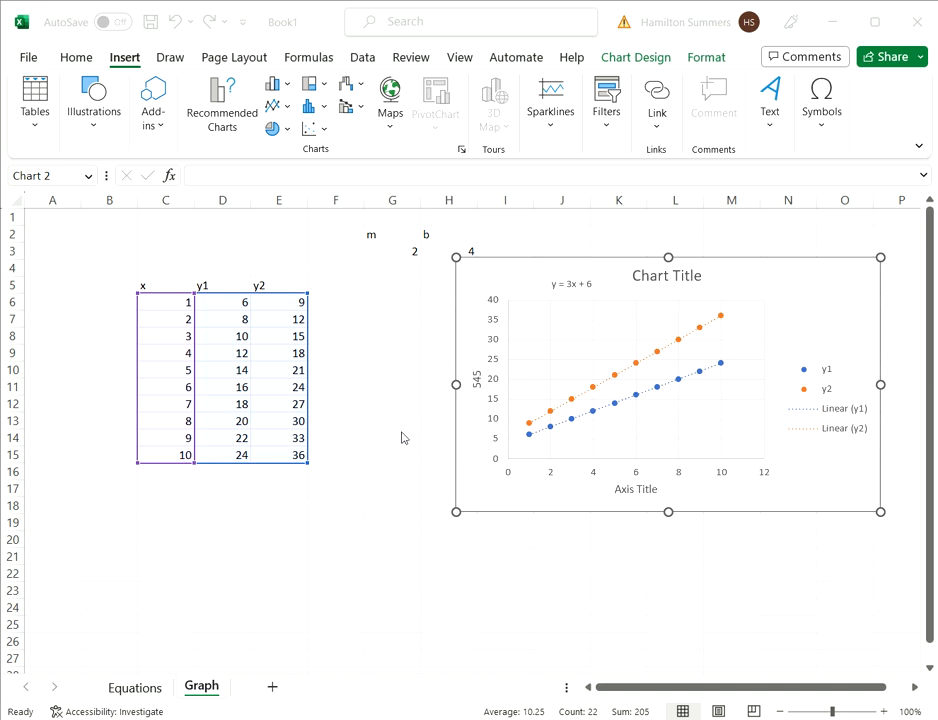
{"action": "left_click", "coordinate": [386, 347]}
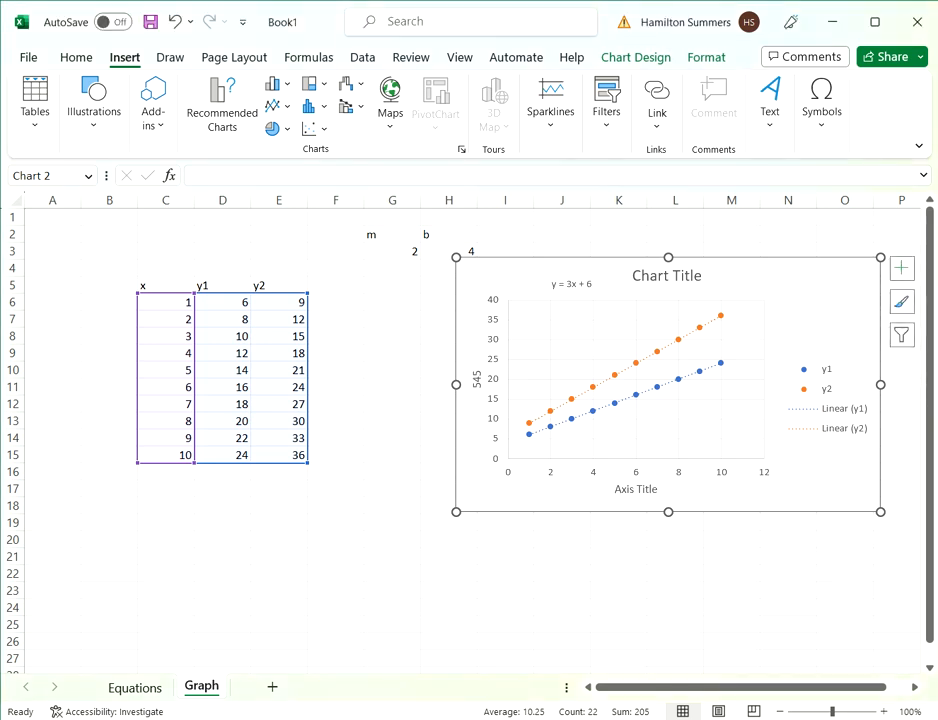
{"action": "left_click", "coordinate": [389, 350]}
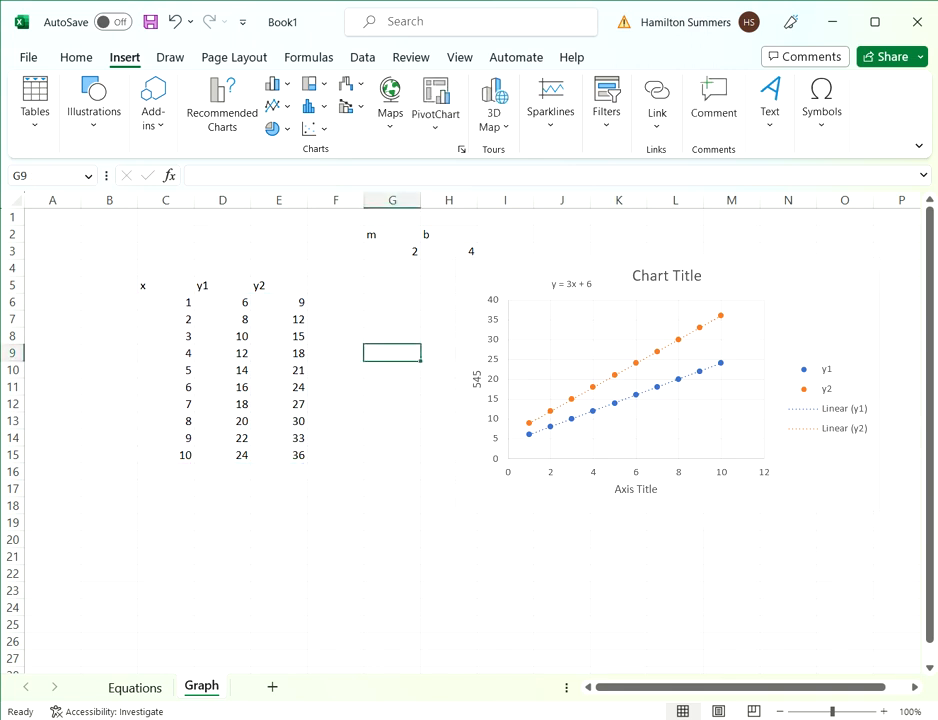
{"action": "left_click", "coordinate": [391, 369]}
{"action": "left_click", "coordinate": [336, 353]}
{"action": "left_click", "coordinate": [392, 336]}
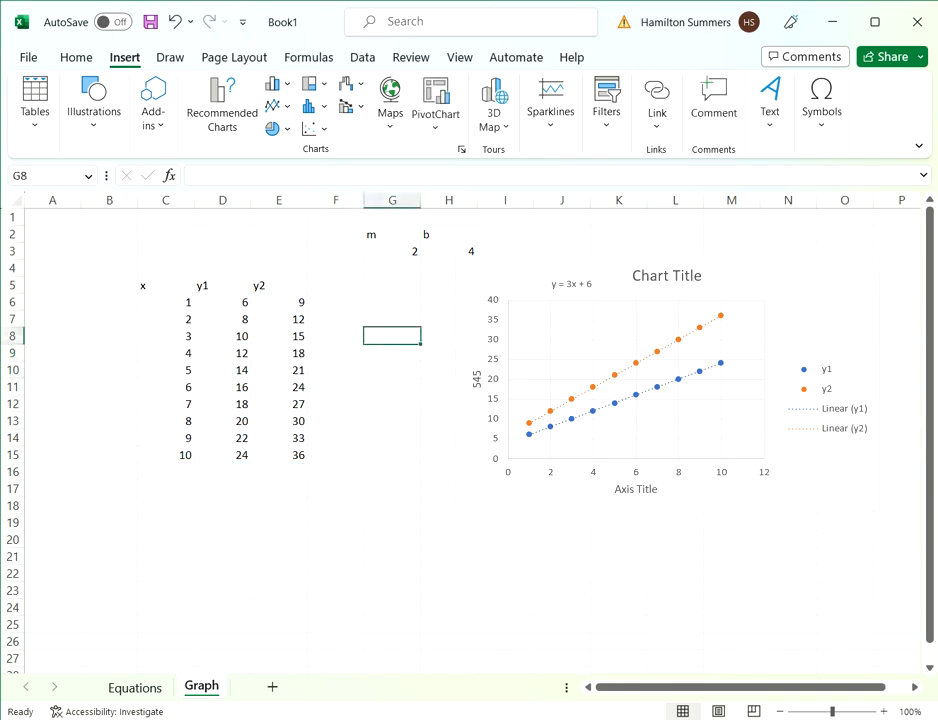